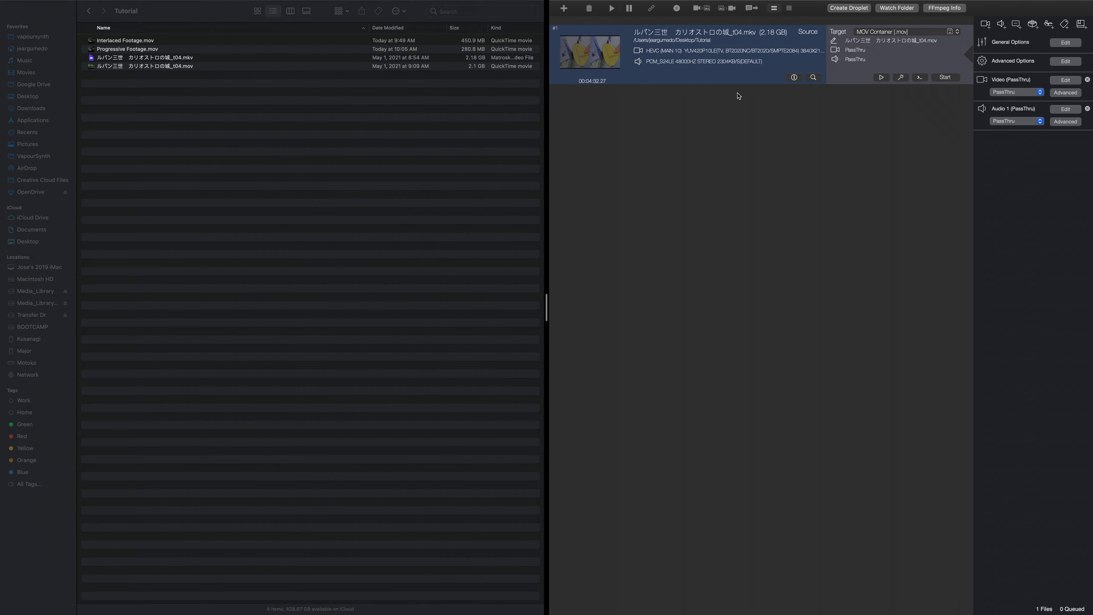
- Set the .mkv job's output target to MOV Container [.mov]
{"action": "left_click", "coordinate": [921, 32]}
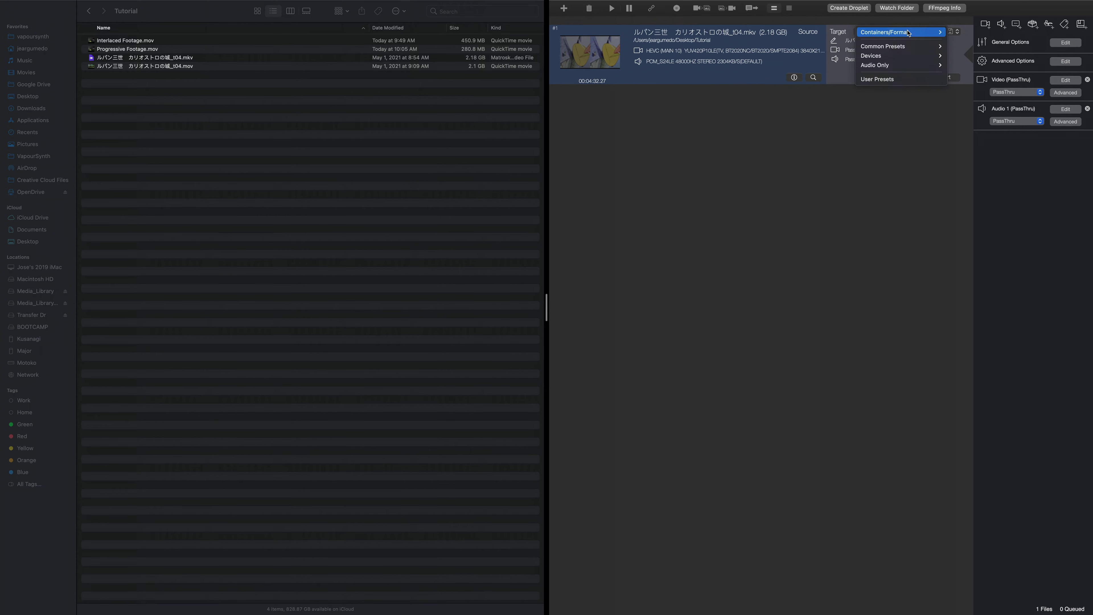
{"action": "mouse_move", "coordinate": [921, 37]}
{"action": "left_click", "coordinate": [964, 43]}
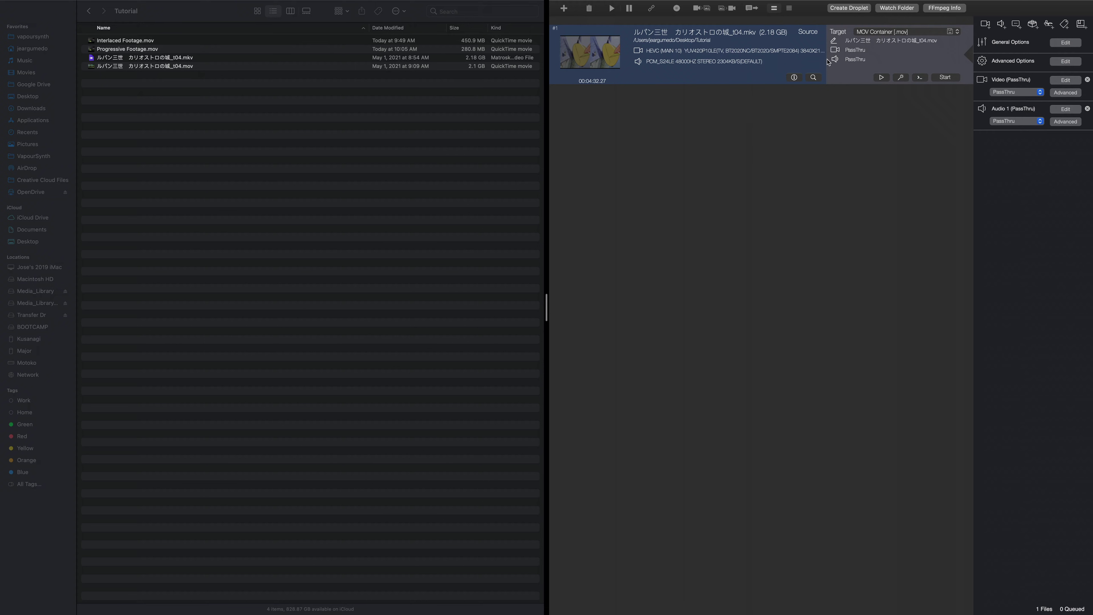
- Select the source .mkv in Finder and preview it with Quick Look
{"action": "left_click", "coordinate": [191, 59]}
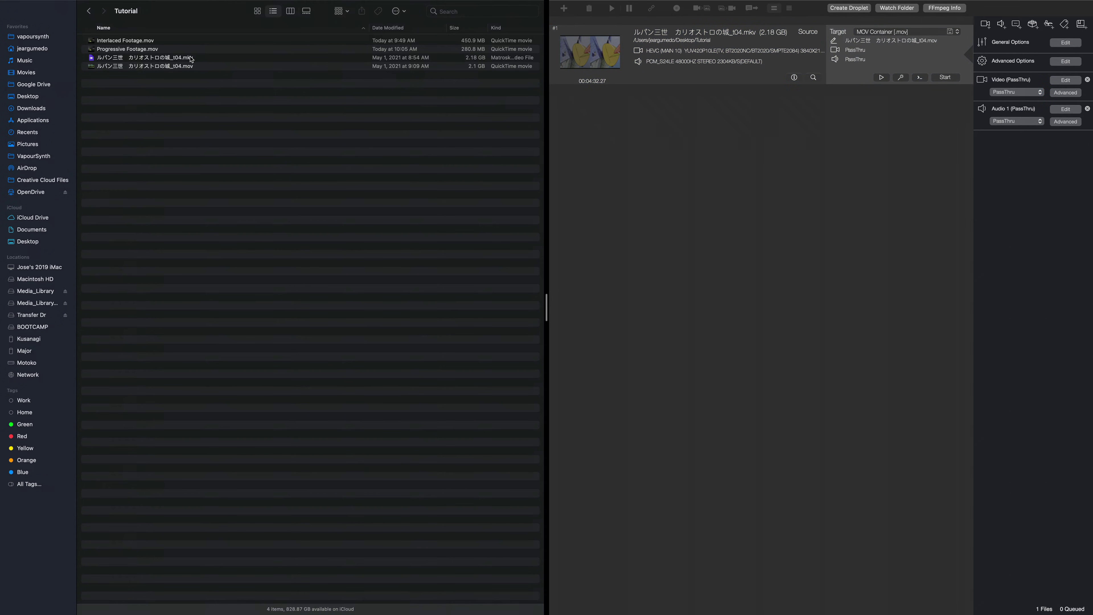
{"action": "left_click", "coordinate": [192, 59]}
{"action": "key", "text": "space"}
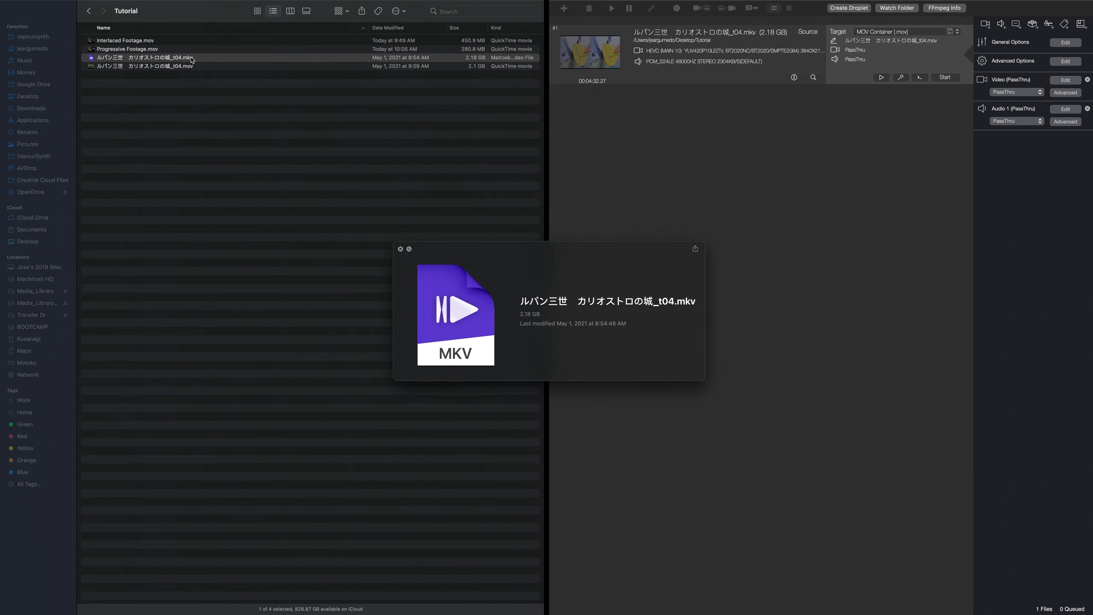
{"action": "key", "text": "space"}
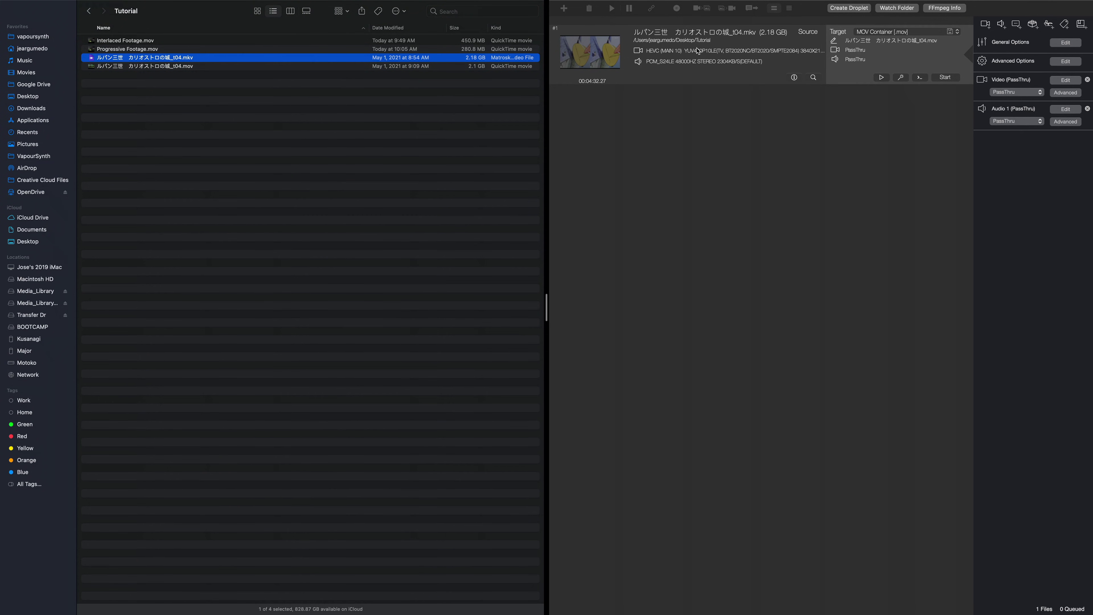
- Queue the .mkv as a second job with Video Passthru and the Audio 1 (AAC) track removed
{"action": "left_click", "coordinate": [691, 61]}
{"action": "left_click_drag", "start_coordinate": [259, 60], "coordinate": [721, 156]}
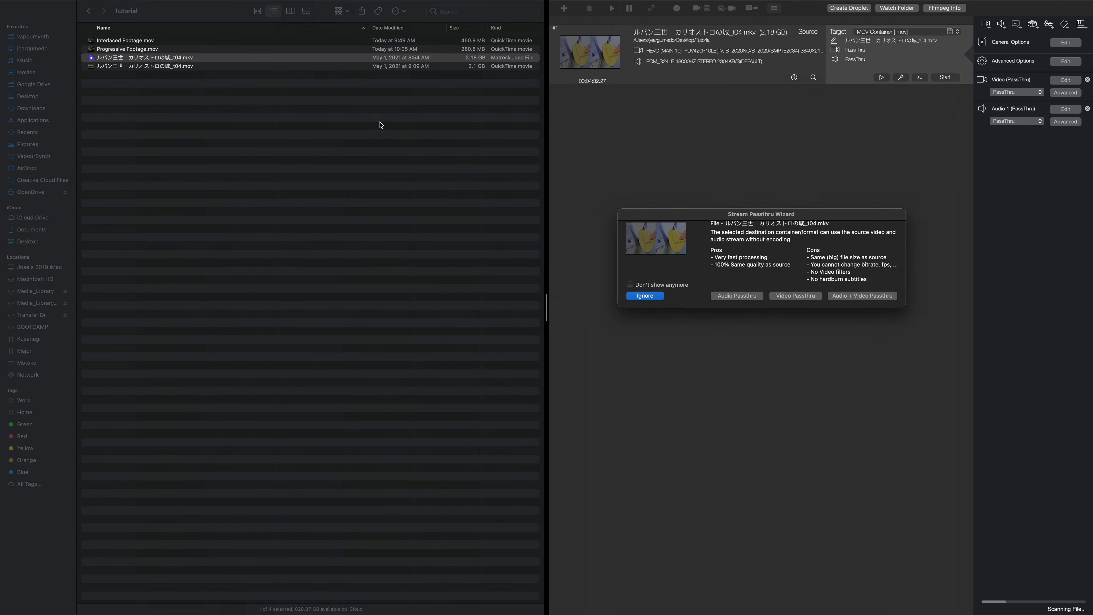
{"action": "left_click", "coordinate": [808, 301]}
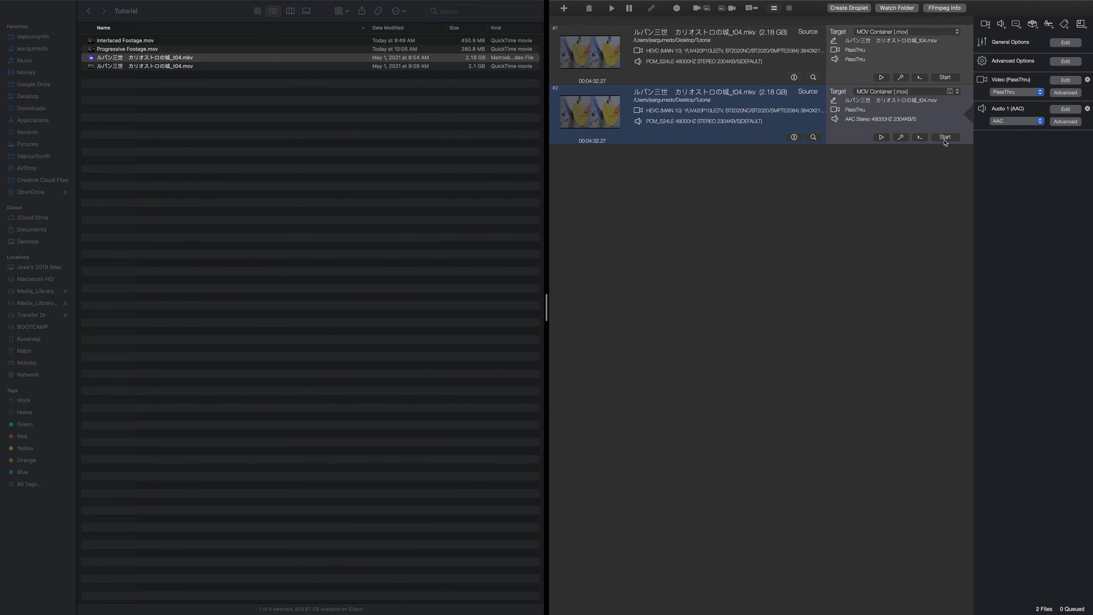
{"action": "left_click", "coordinate": [1087, 109]}
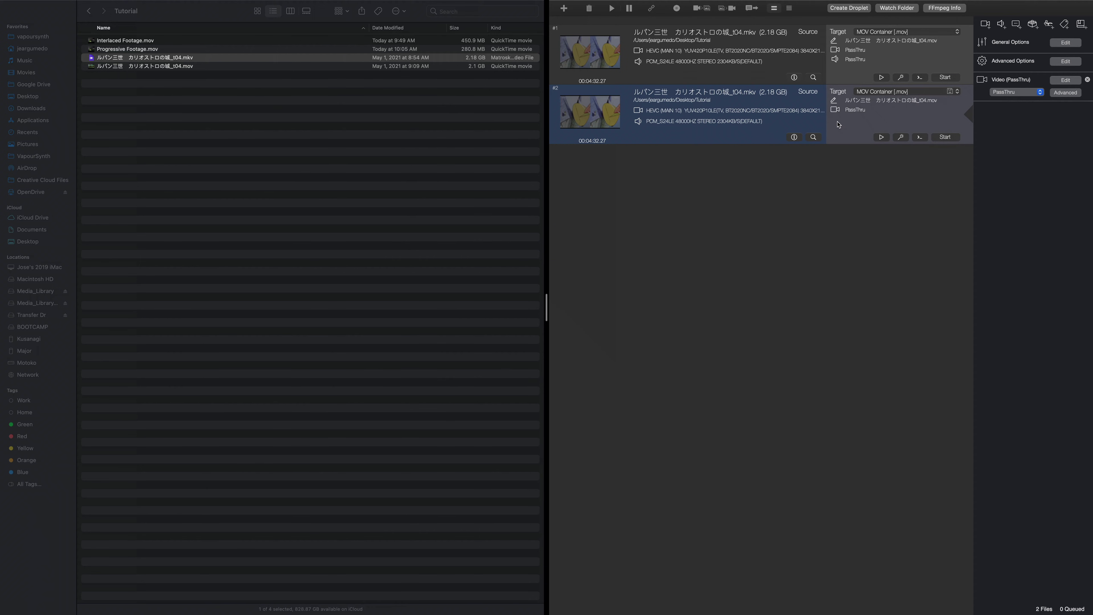
{"action": "left_click", "coordinate": [168, 71]}
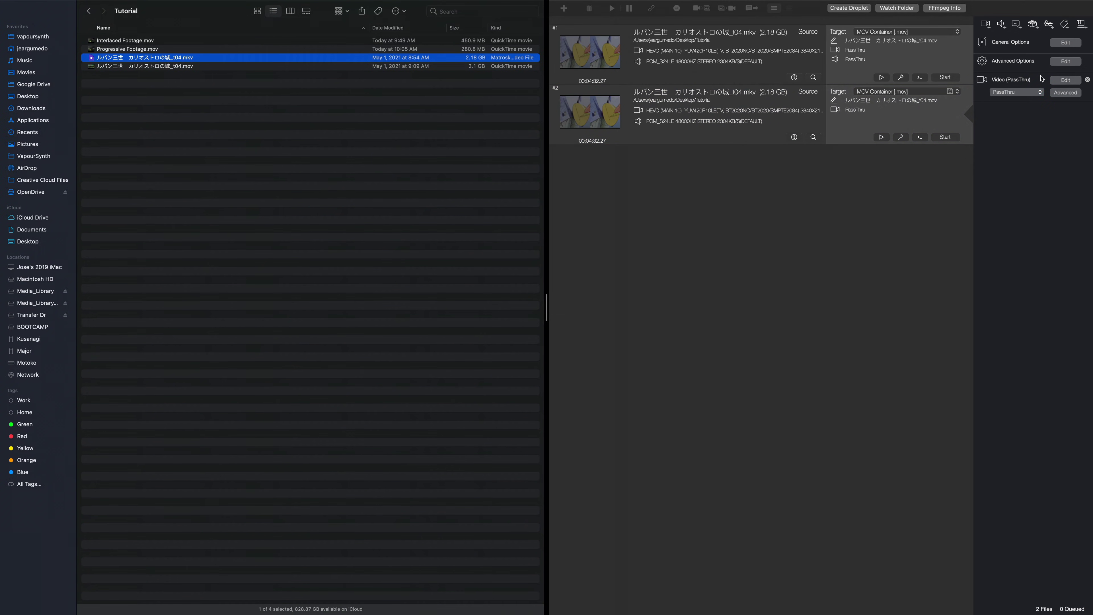
{"action": "left_click", "coordinate": [888, 278]}
{"action": "left_click", "coordinate": [759, 119]}
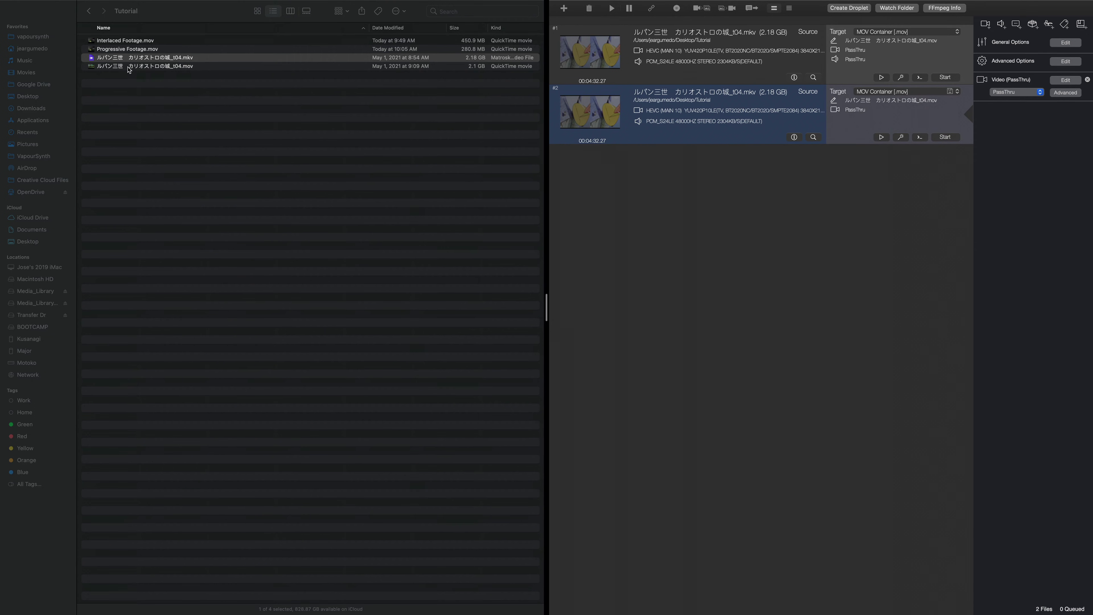
{"action": "left_click", "coordinate": [93, 67]}
{"action": "left_click", "coordinate": [92, 66]}
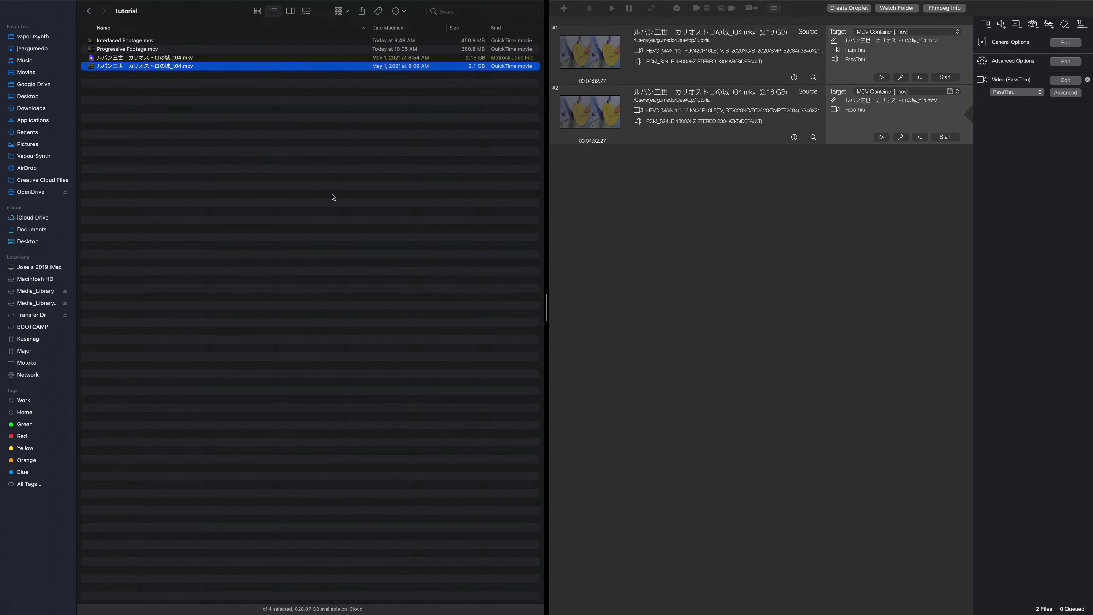
{"action": "key", "text": "space"}
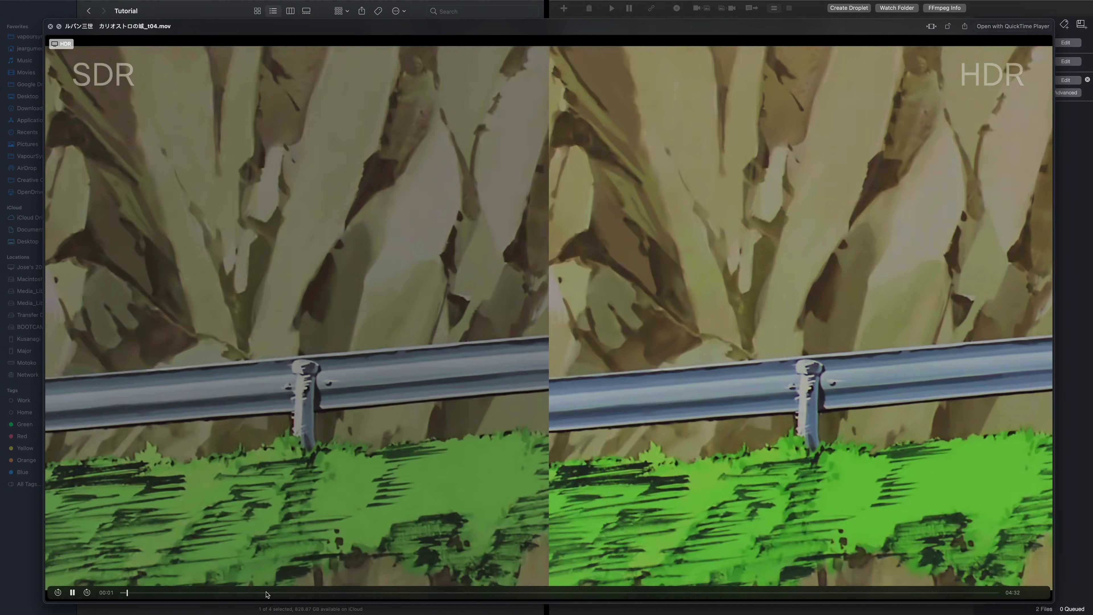
{"action": "left_click_drag", "start_coordinate": [266, 594], "coordinate": [871, 596]}
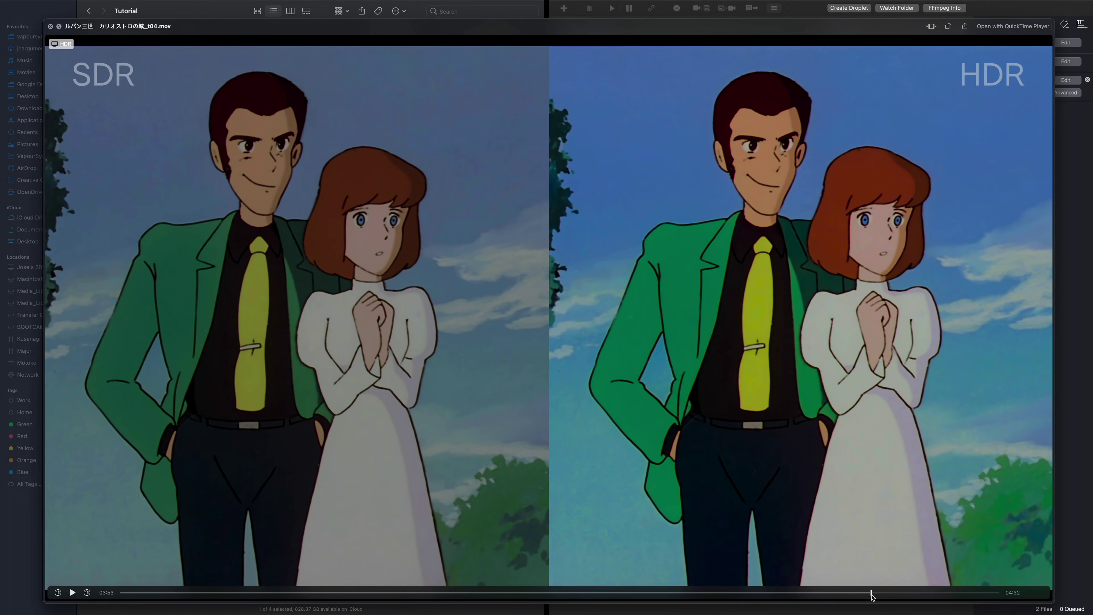
{"action": "key", "text": "space"}
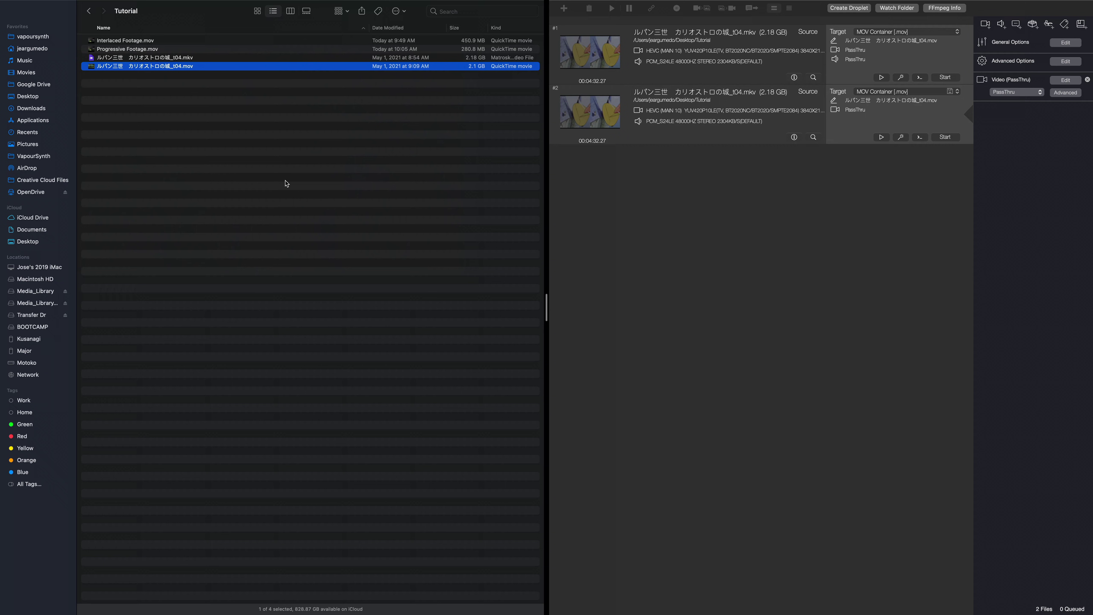
{"action": "left_click", "coordinate": [895, 92]}
{"action": "mouse_move", "coordinate": [895, 96]}
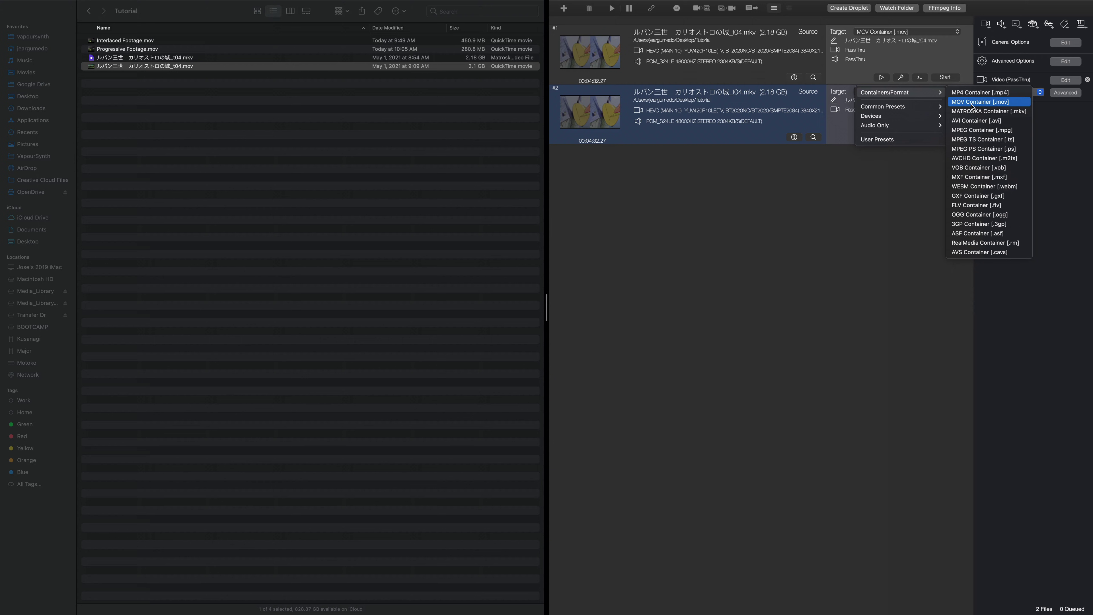
{"action": "left_click", "coordinate": [988, 105]}
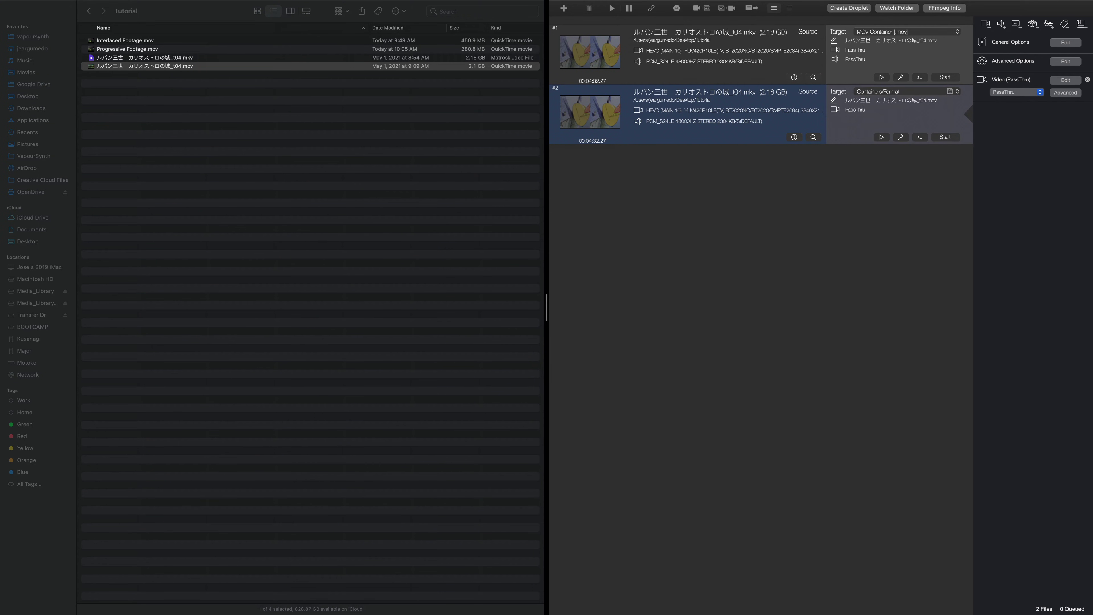
{"action": "left_click", "coordinate": [1008, 92]}
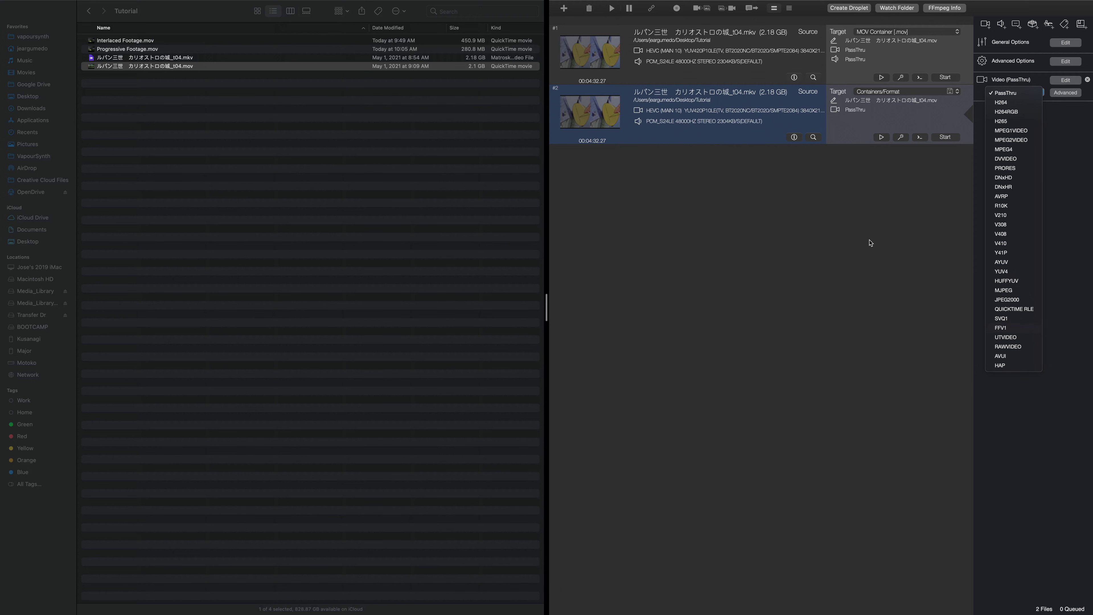
{"action": "left_click", "coordinate": [1007, 93]}
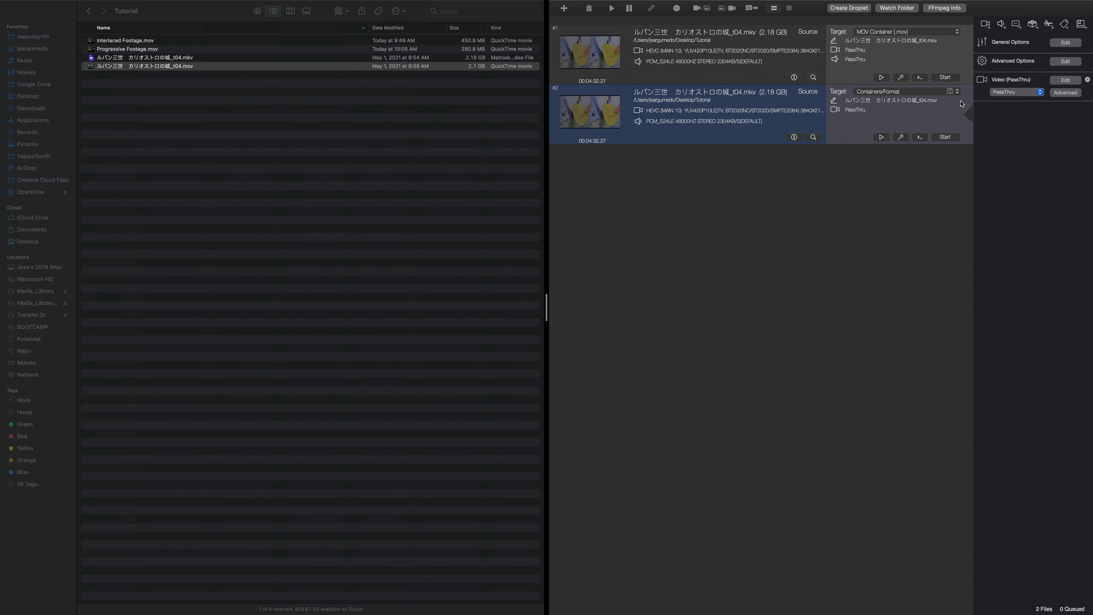
{"action": "left_click", "coordinate": [921, 55]}
{"action": "left_click", "coordinate": [1033, 122]}
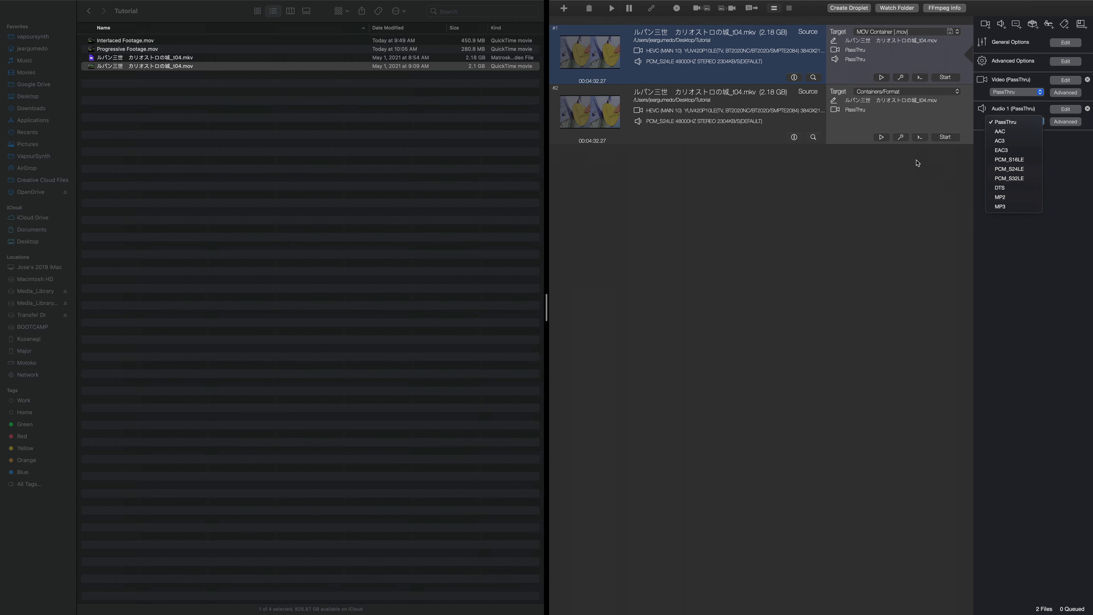
{"action": "left_click", "coordinate": [912, 189]}
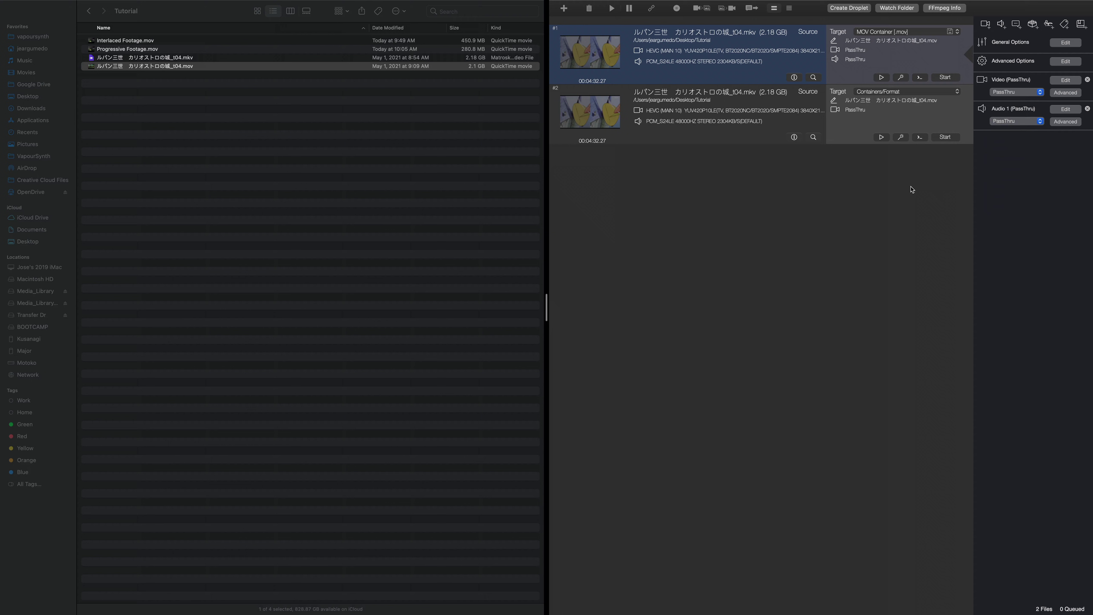
{"action": "left_click", "coordinate": [1034, 25]}
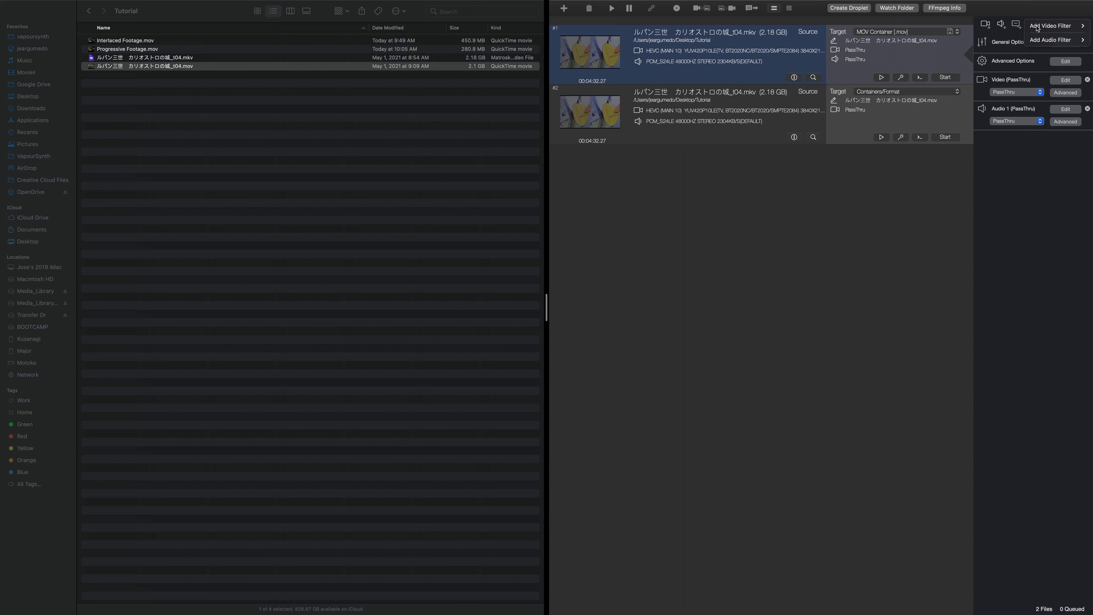
{"action": "mouse_move", "coordinate": [1050, 26]}
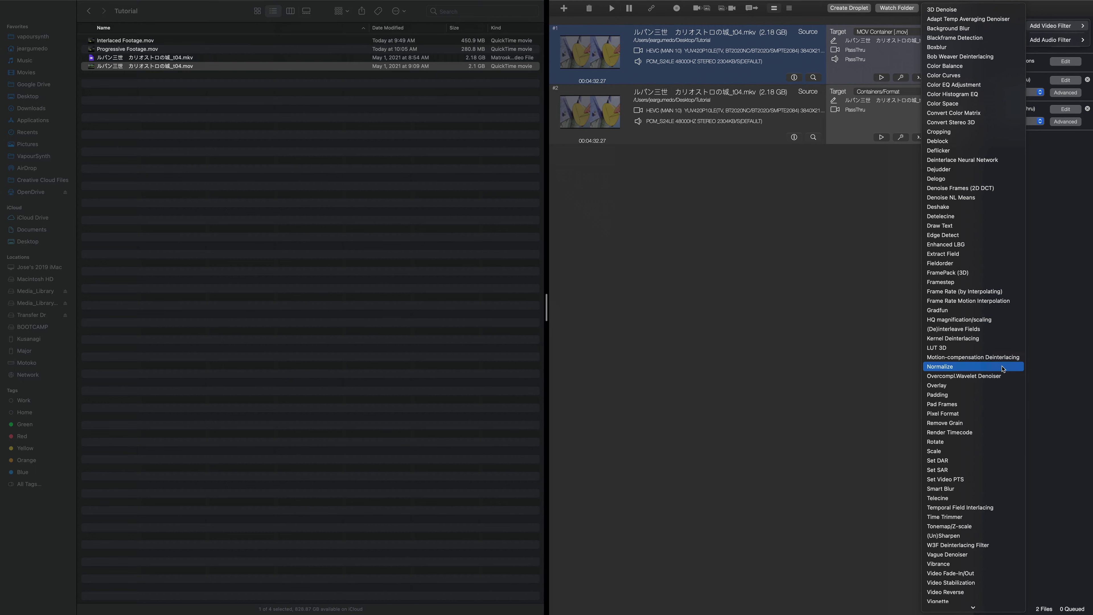
{"action": "scroll", "coordinate": [960, 541], "scroll_direction": "down", "scroll_amount": 1}
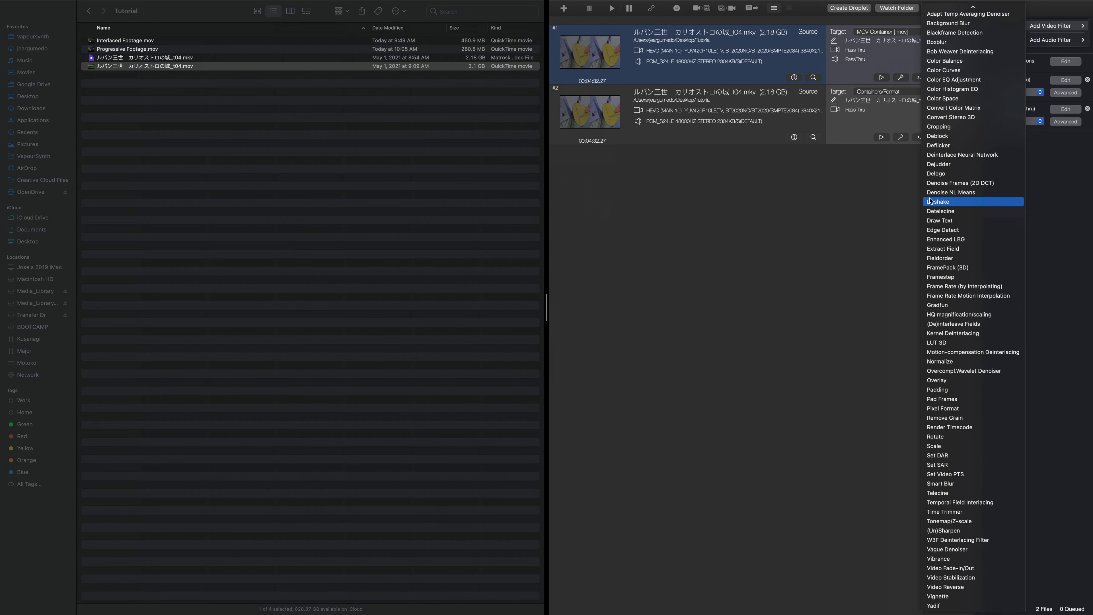
{"action": "left_click", "coordinate": [836, 216]}
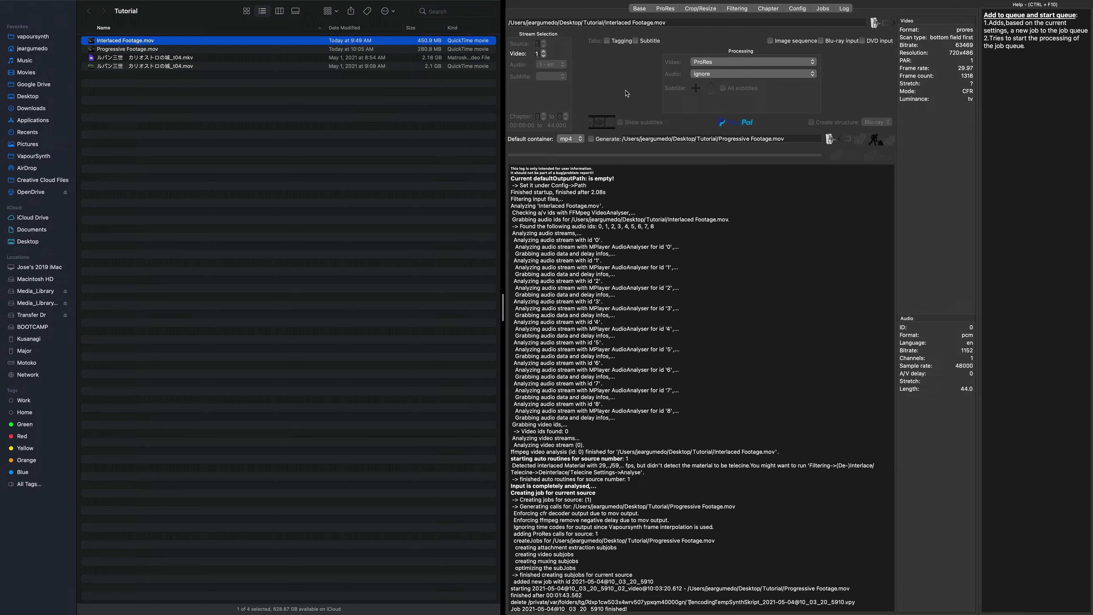
- Show Hybrid's QTGMC (Vapoursynth) Placebo deinterlace settings, then Quick Look Interlaced Footage.mov
{"action": "left_click", "coordinate": [664, 9]}
{"action": "left_click", "coordinate": [700, 10]}
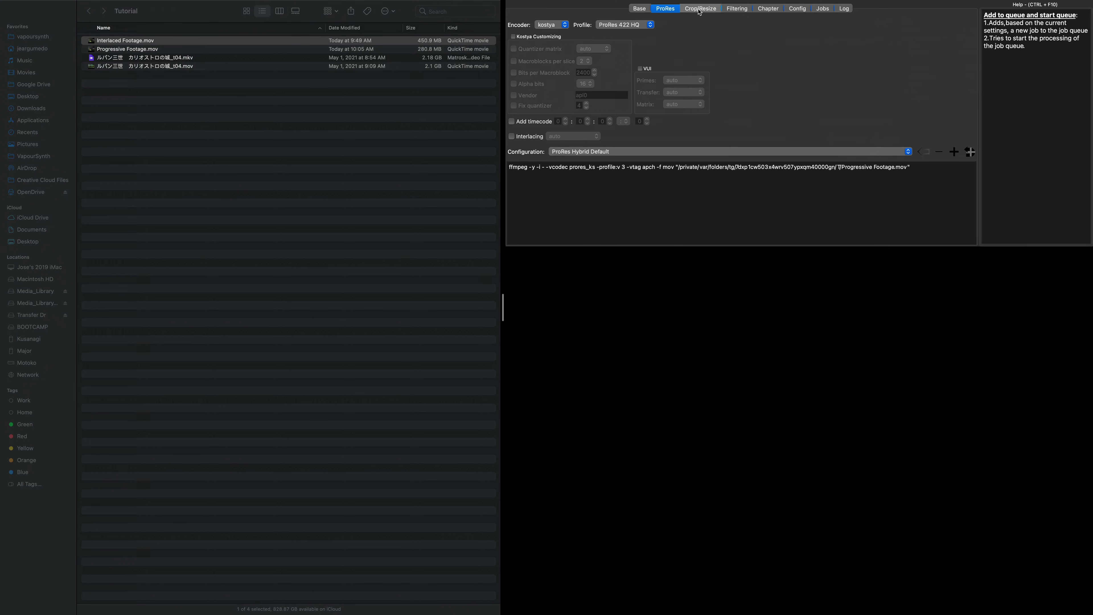
{"action": "left_click", "coordinate": [735, 9]}
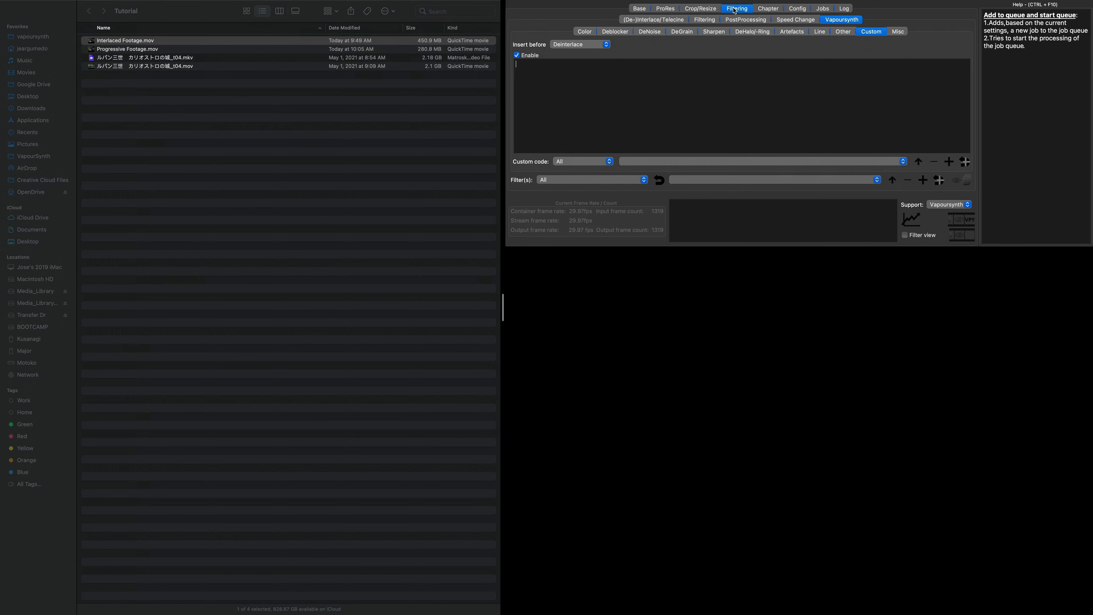
{"action": "left_click", "coordinate": [715, 34]}
{"action": "left_click", "coordinate": [651, 22]}
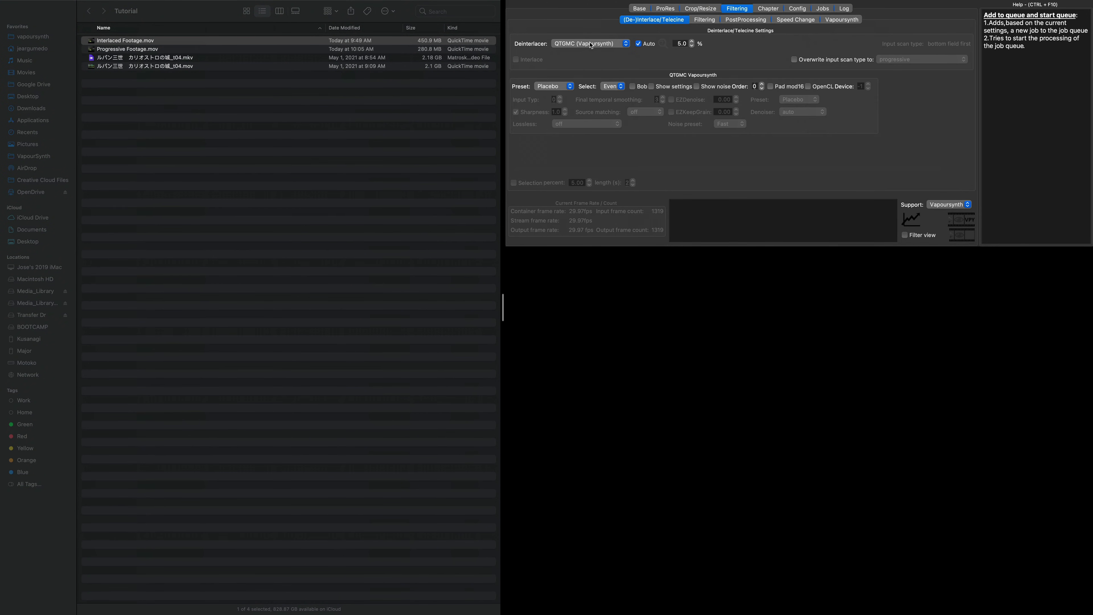
{"action": "left_click", "coordinate": [180, 40]}
{"action": "key", "text": "space"}
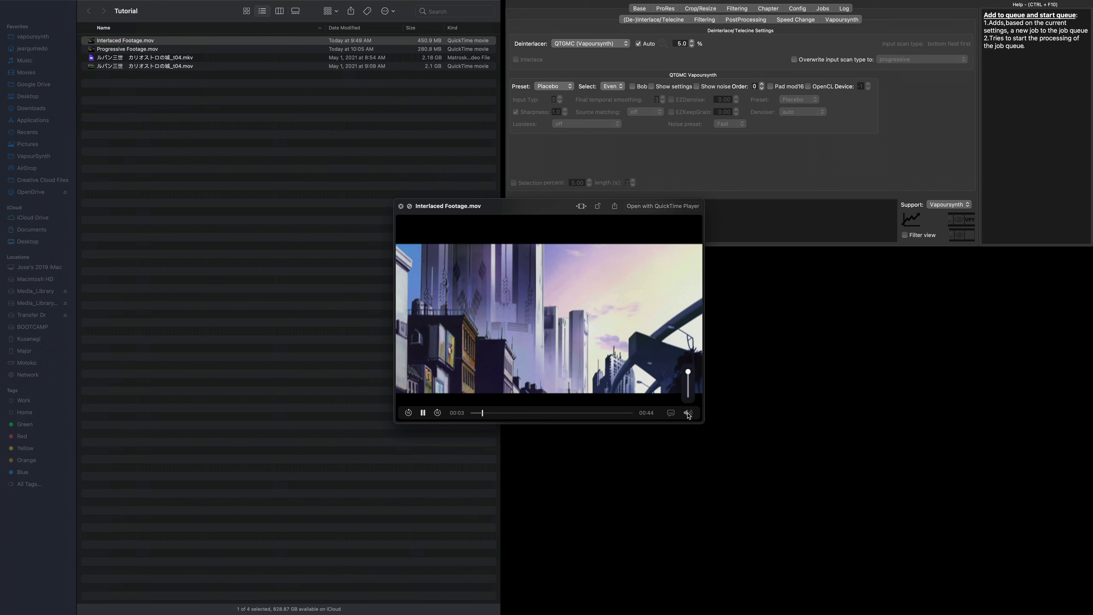
- Mute and scrub the Interlaced Footage.mov preview, then close it
{"action": "left_click", "coordinate": [688, 413]}
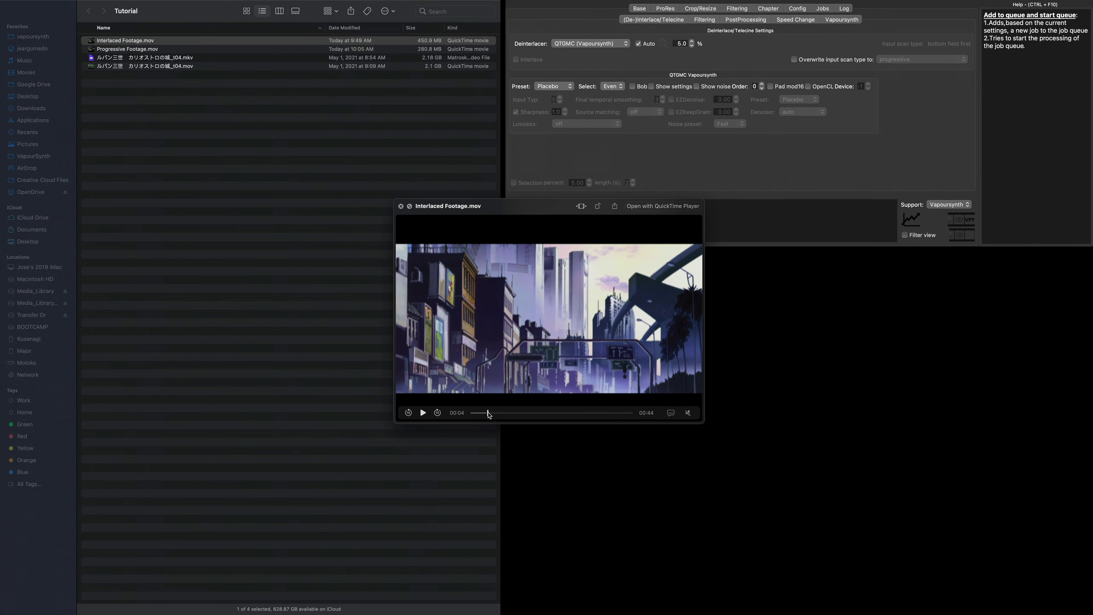
{"action": "left_click_drag", "start_coordinate": [495, 414], "coordinate": [545, 413]}
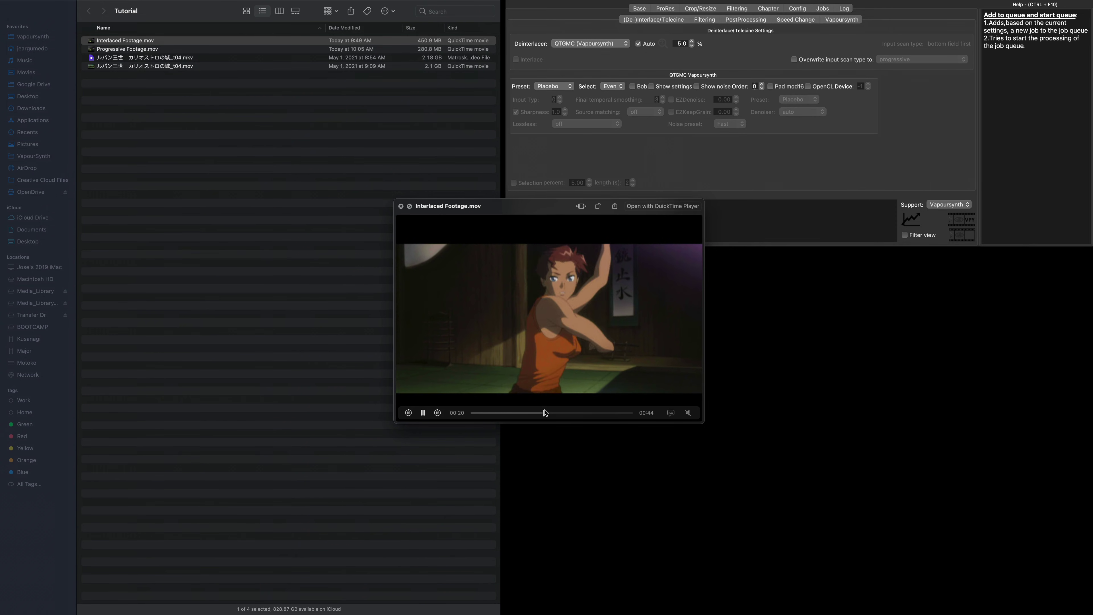
{"action": "key", "text": "space"}
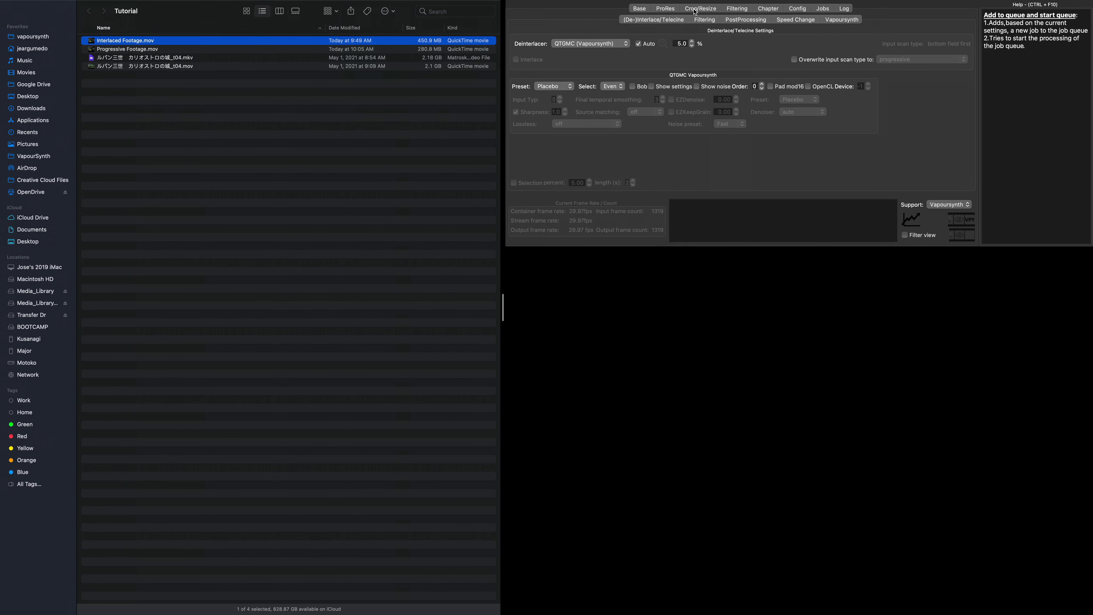
{"action": "left_click", "coordinate": [606, 55]}
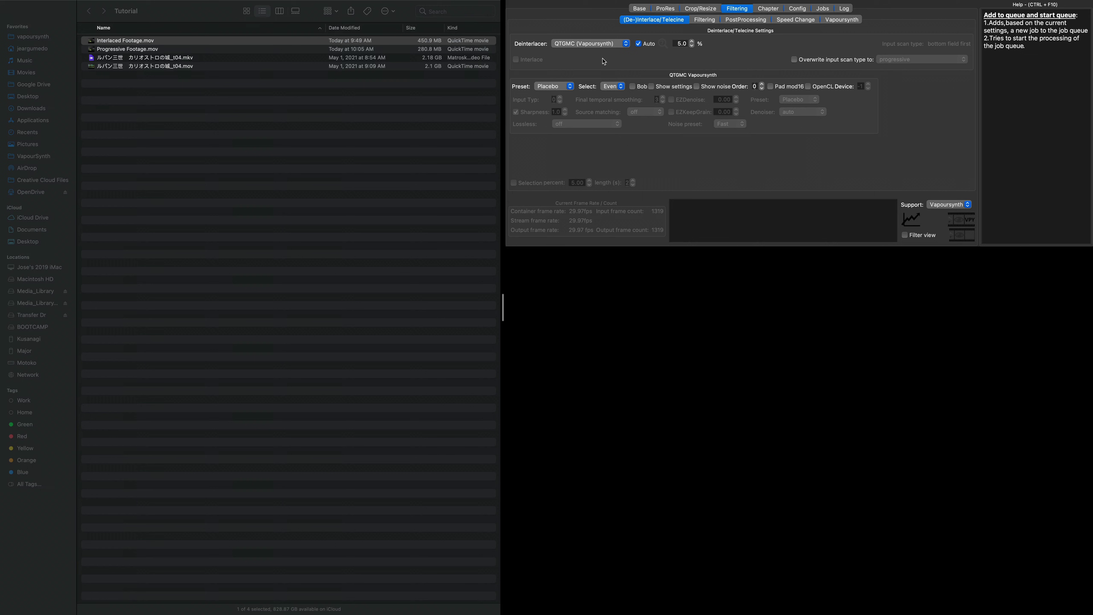
- Preview and scrub Progressive Footage.mov, then check the QTGMC presets, keeping Placebo
{"action": "left_click", "coordinate": [149, 51]}
{"action": "key", "text": "space"}
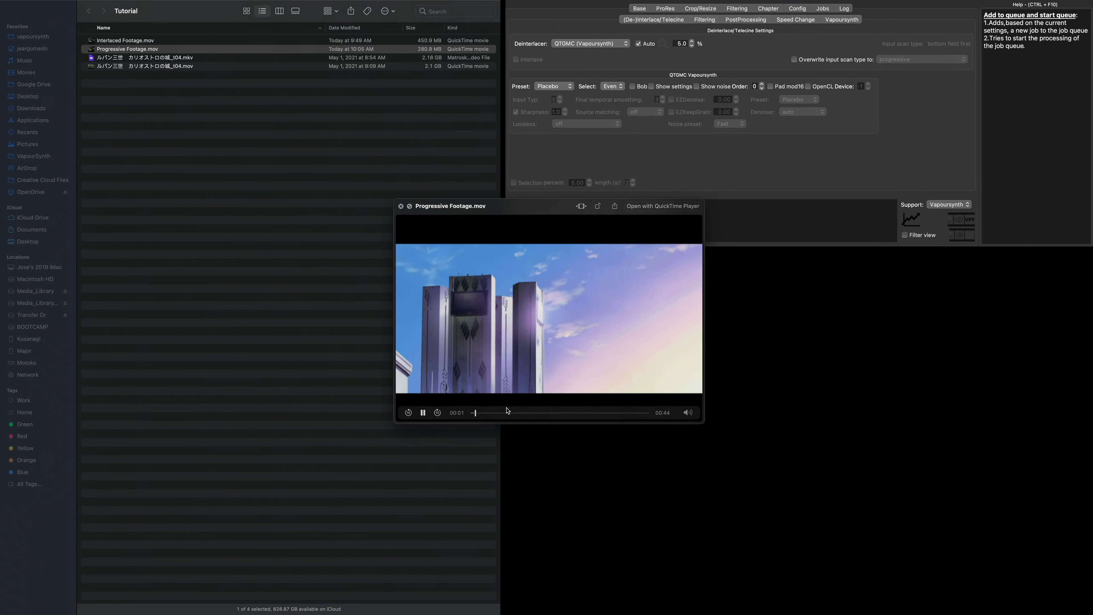
{"action": "left_click_drag", "start_coordinate": [478, 412], "coordinate": [550, 413]}
{"action": "left_click", "coordinate": [551, 340]}
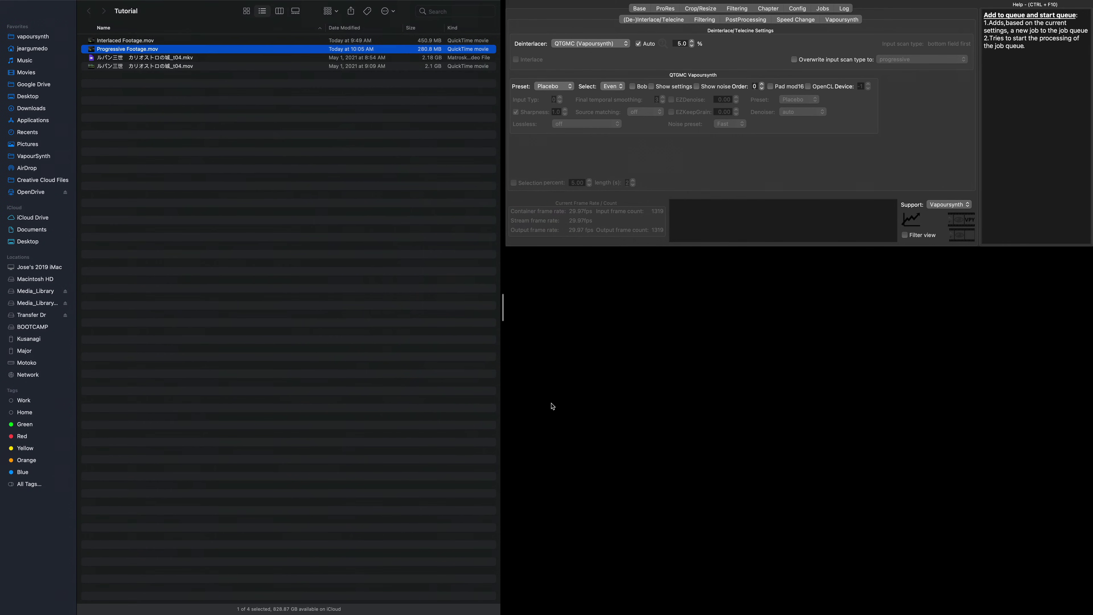
{"action": "left_click", "coordinate": [566, 89]}
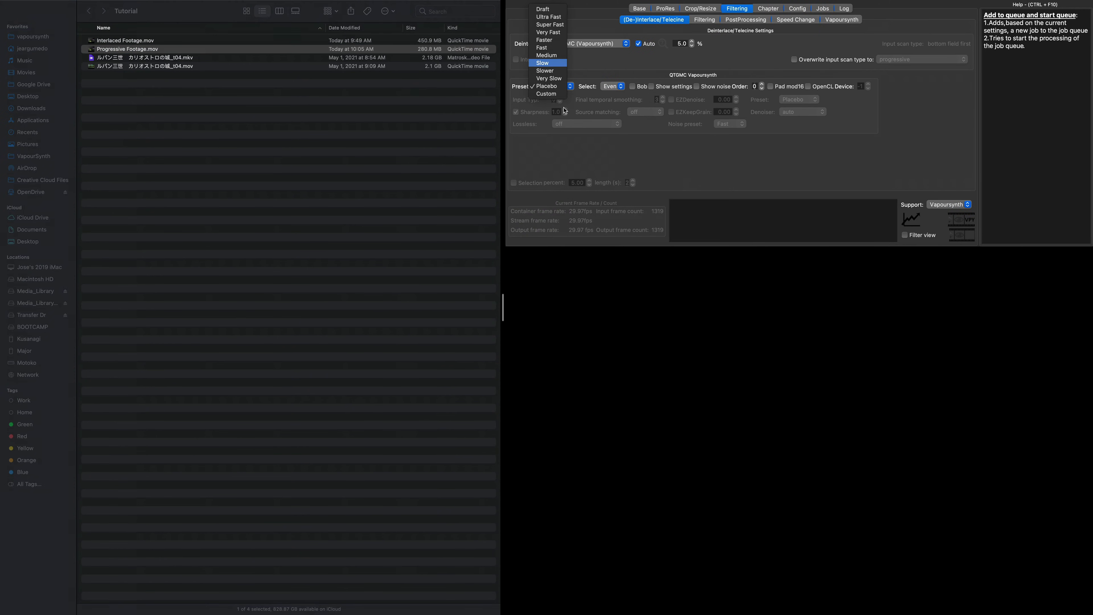
{"action": "left_click", "coordinate": [611, 125]}
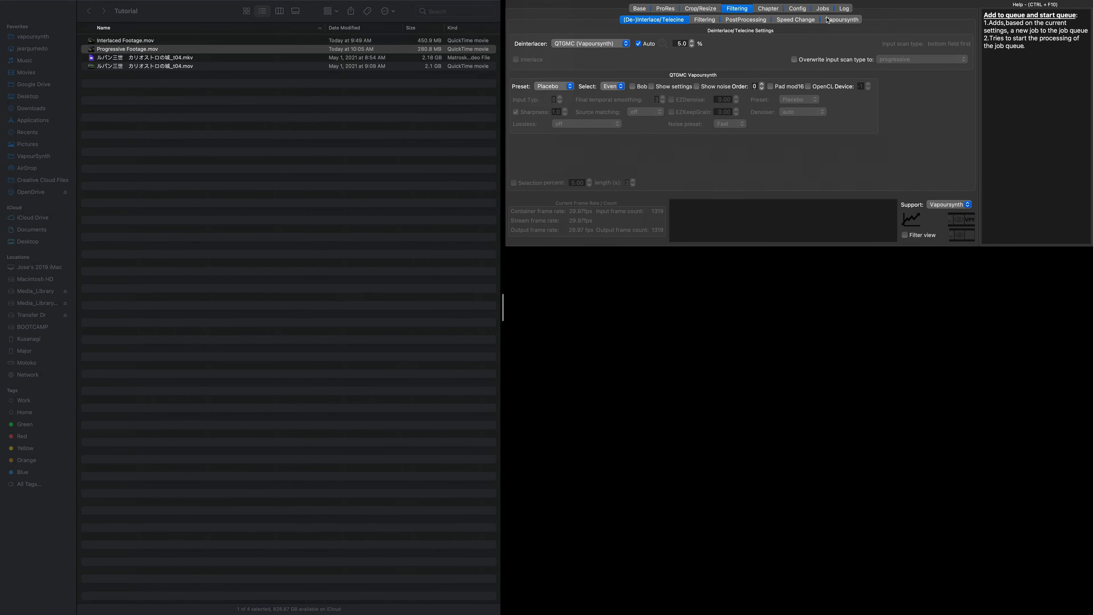
- Open the Vapoursynth filter categories and view the Color, Deblocker and DeNoise settings
{"action": "left_click", "coordinate": [835, 21]}
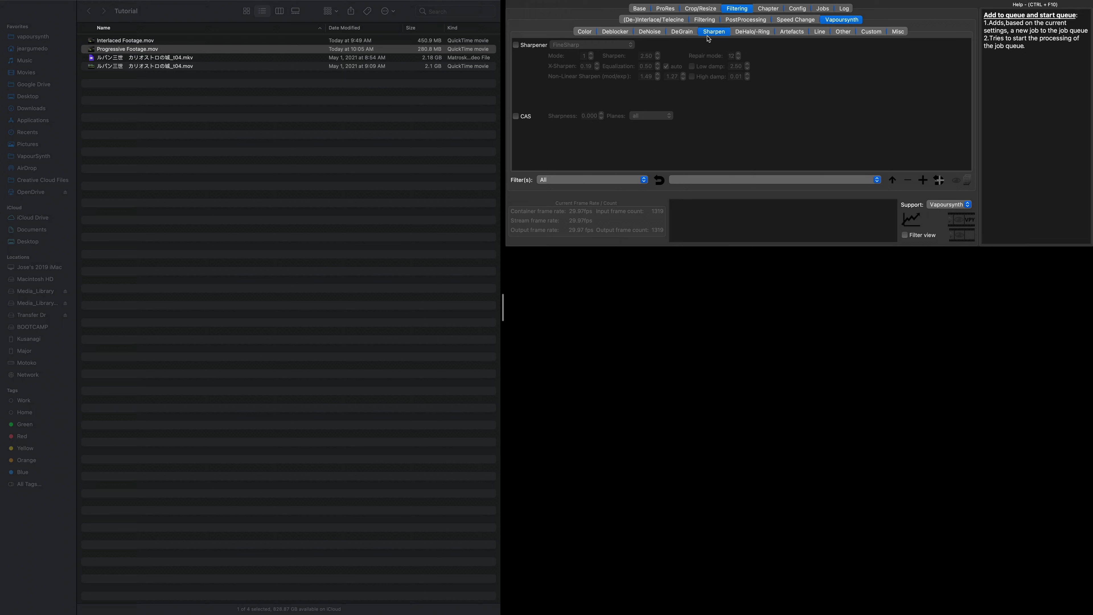
{"action": "left_click", "coordinate": [673, 34]}
{"action": "left_click", "coordinate": [616, 33]}
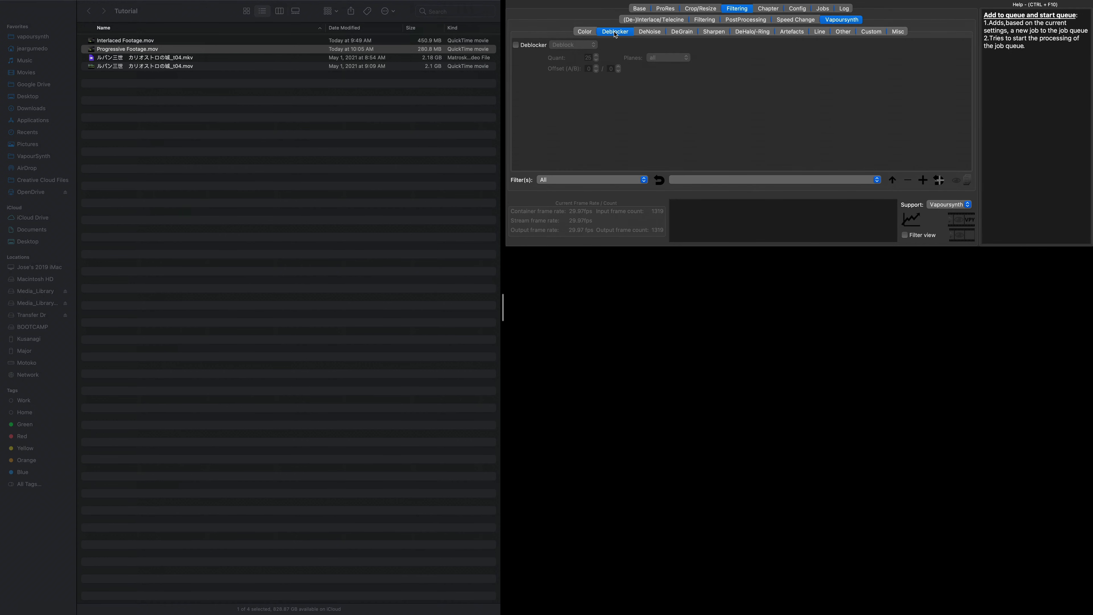
{"action": "left_click", "coordinate": [583, 33]}
{"action": "left_click", "coordinate": [620, 33]}
{"action": "left_click", "coordinate": [649, 33]}
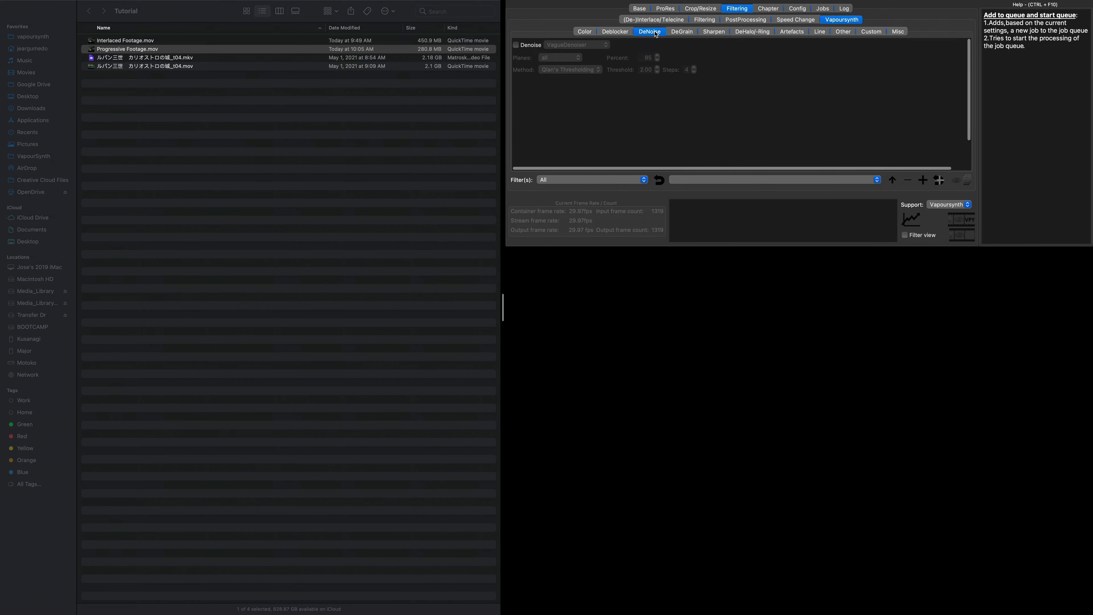
- Step through DeGrain, Sharpen, DeHalo, Artefacts and Line, leaving the resizer on NNEDI3
{"action": "left_click", "coordinate": [681, 33]}
{"action": "left_click", "coordinate": [714, 33]}
{"action": "left_click", "coordinate": [750, 34]}
{"action": "left_click", "coordinate": [792, 33]}
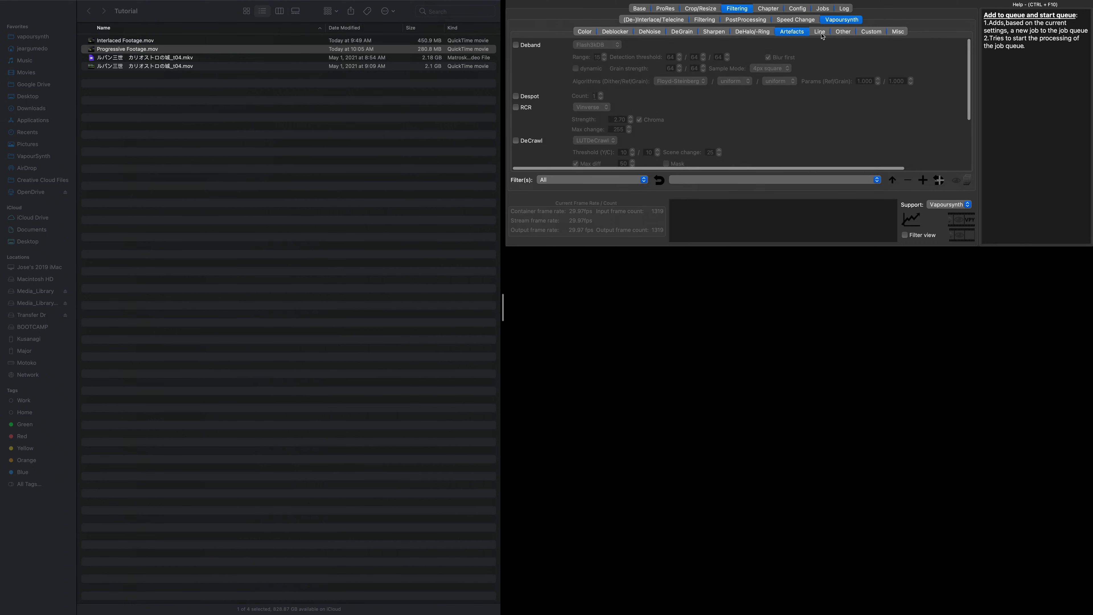
{"action": "left_click", "coordinate": [820, 33]}
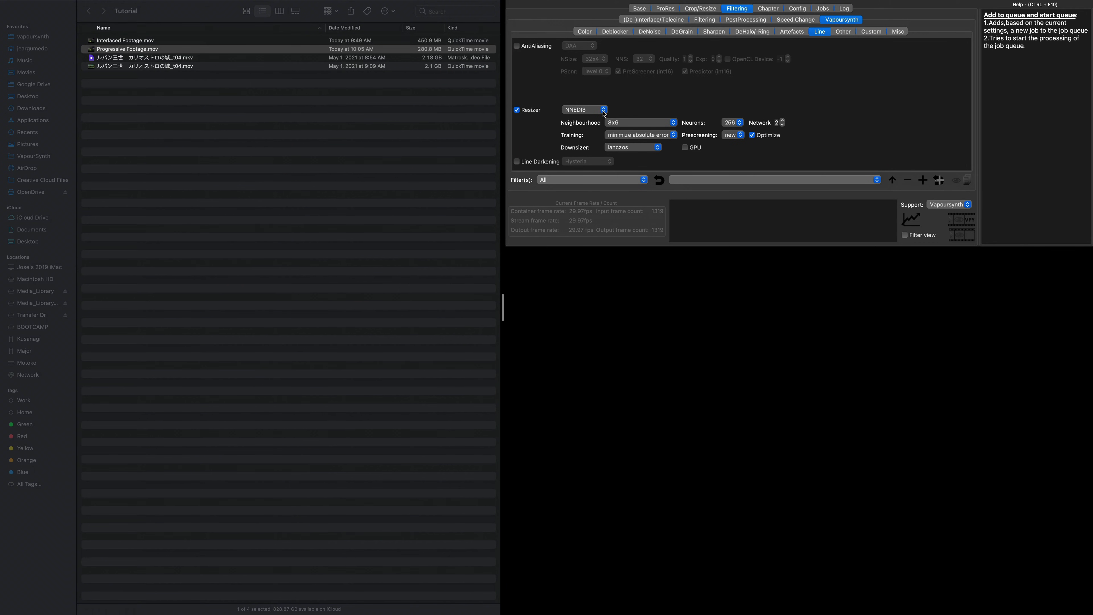
{"action": "left_click", "coordinate": [605, 113]}
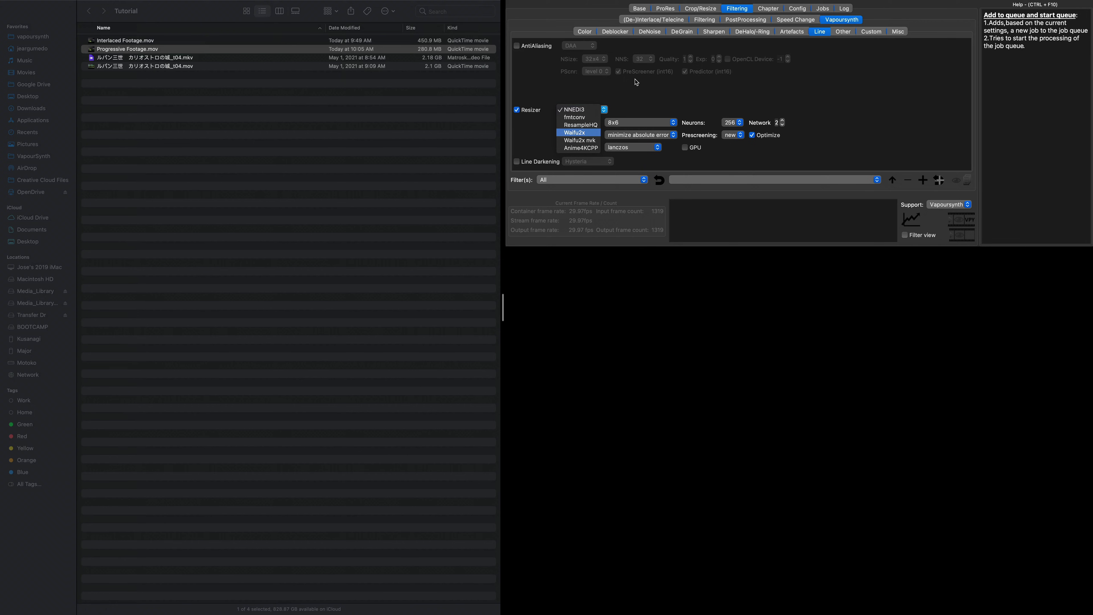
{"action": "left_click", "coordinate": [605, 109]}
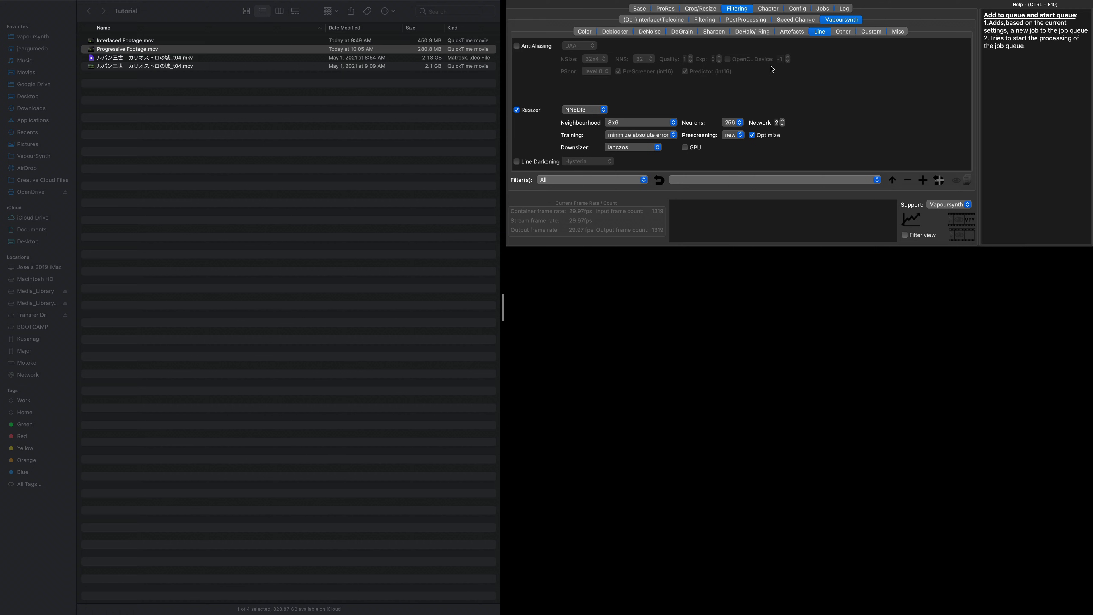
- Review the generated Vapoursynth script loading Interlaced Footage.mov with QTGMC Placebo, then close it
{"action": "left_click", "coordinate": [956, 181]}
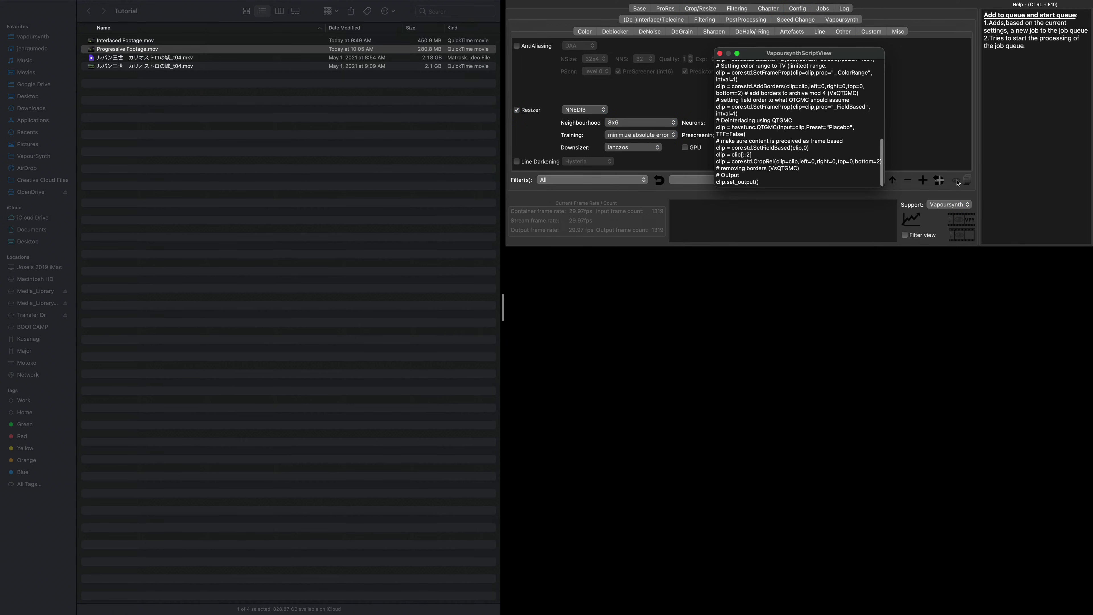
{"action": "scroll", "coordinate": [830, 131], "scroll_direction": "up", "scroll_amount": 8}
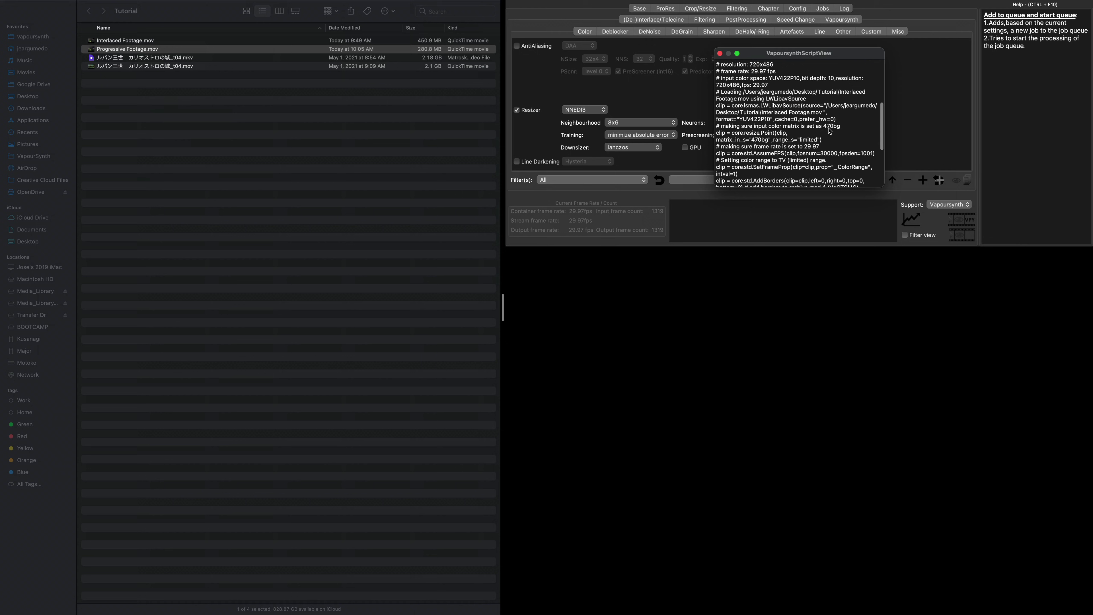
{"action": "scroll", "coordinate": [830, 131], "scroll_direction": "up", "scroll_amount": 10}
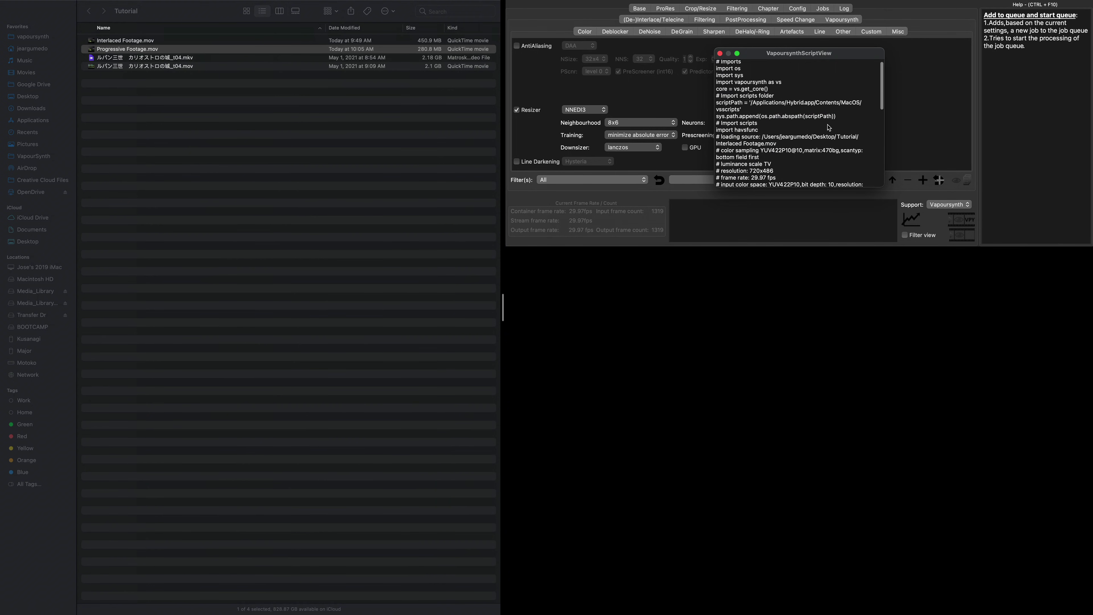
{"action": "scroll", "coordinate": [829, 127], "scroll_direction": "up", "scroll_amount": 1}
{"action": "scroll", "coordinate": [829, 128], "scroll_direction": "down", "scroll_amount": 15}
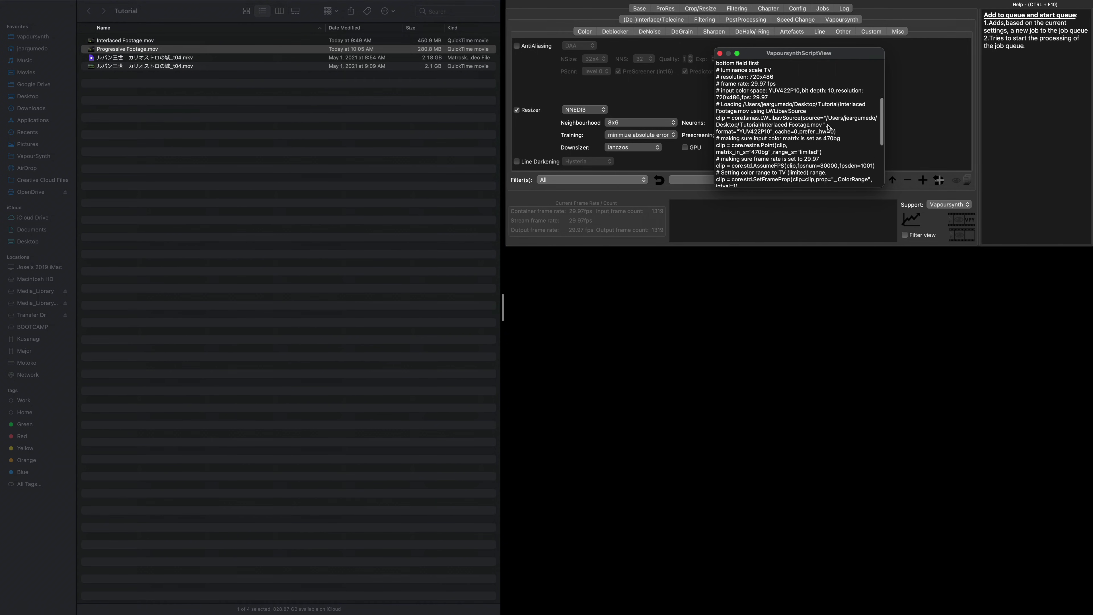
{"action": "scroll", "coordinate": [829, 128], "scroll_direction": "up", "scroll_amount": 5}
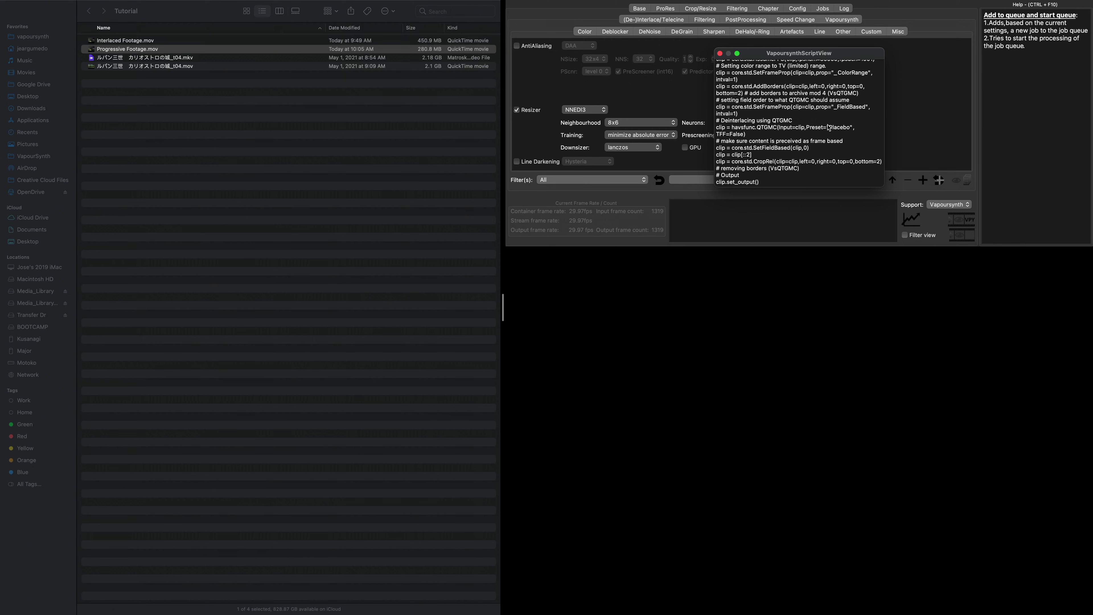
{"action": "left_click", "coordinate": [720, 52]}
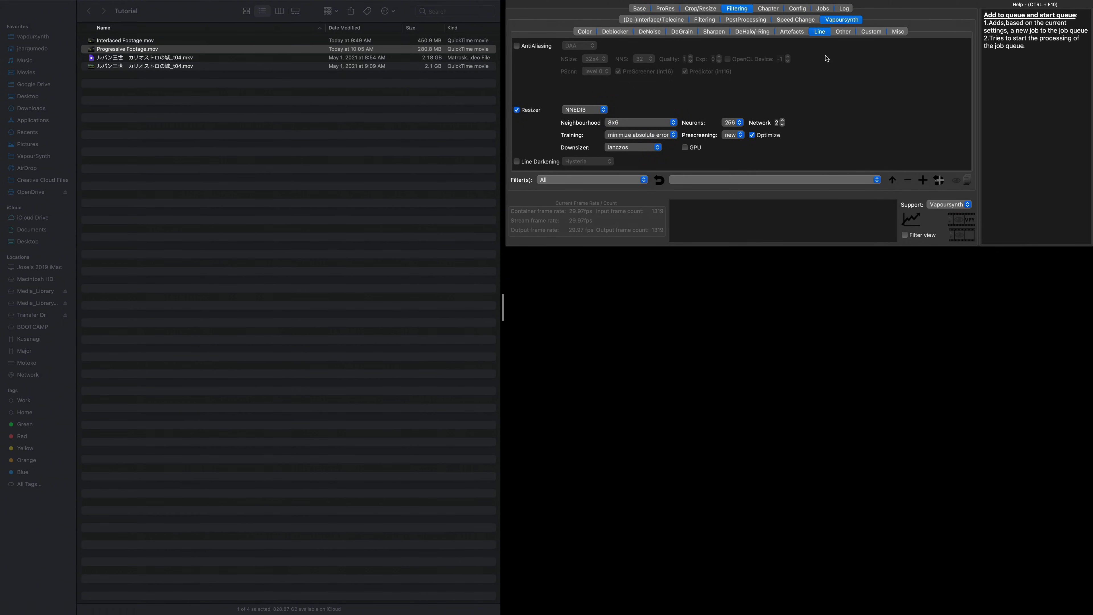
- Show the Custom Vapoursynth code settings, then scroll through the generated script and close it
{"action": "left_click", "coordinate": [878, 32]}
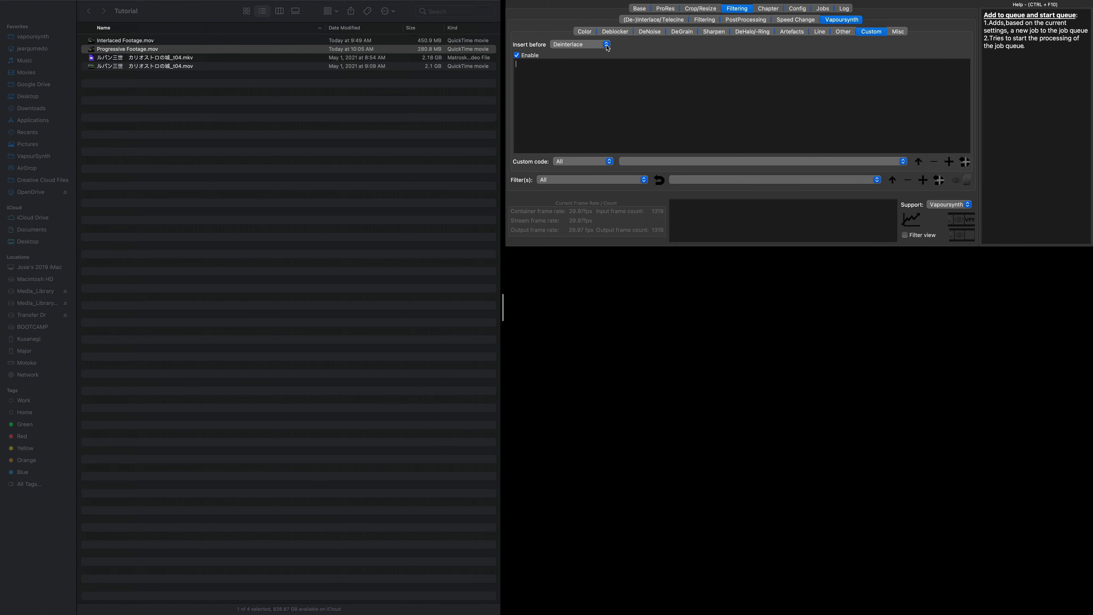
{"action": "left_click", "coordinate": [967, 183]}
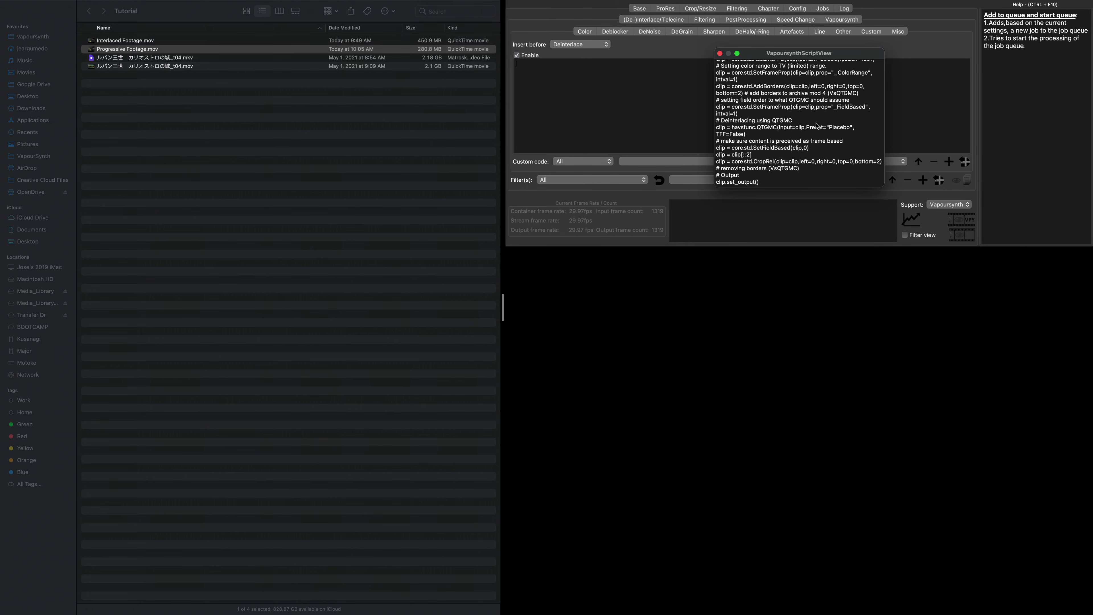
{"action": "scroll", "coordinate": [817, 127], "scroll_direction": "down", "scroll_amount": 5}
{"action": "scroll", "coordinate": [817, 126], "scroll_direction": "up", "scroll_amount": 3}
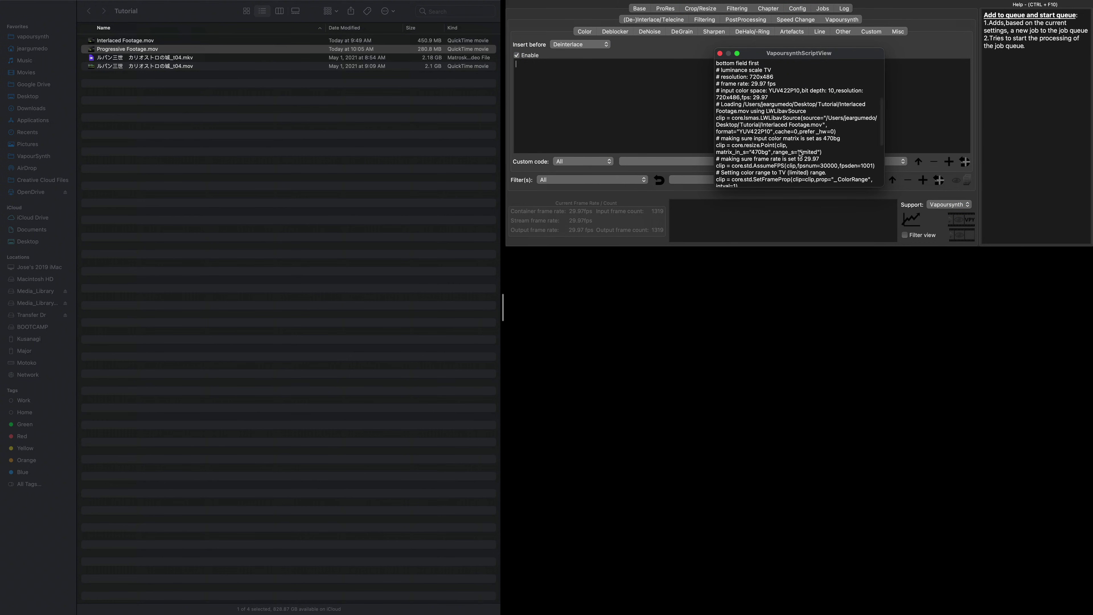
{"action": "left_click", "coordinate": [719, 53]}
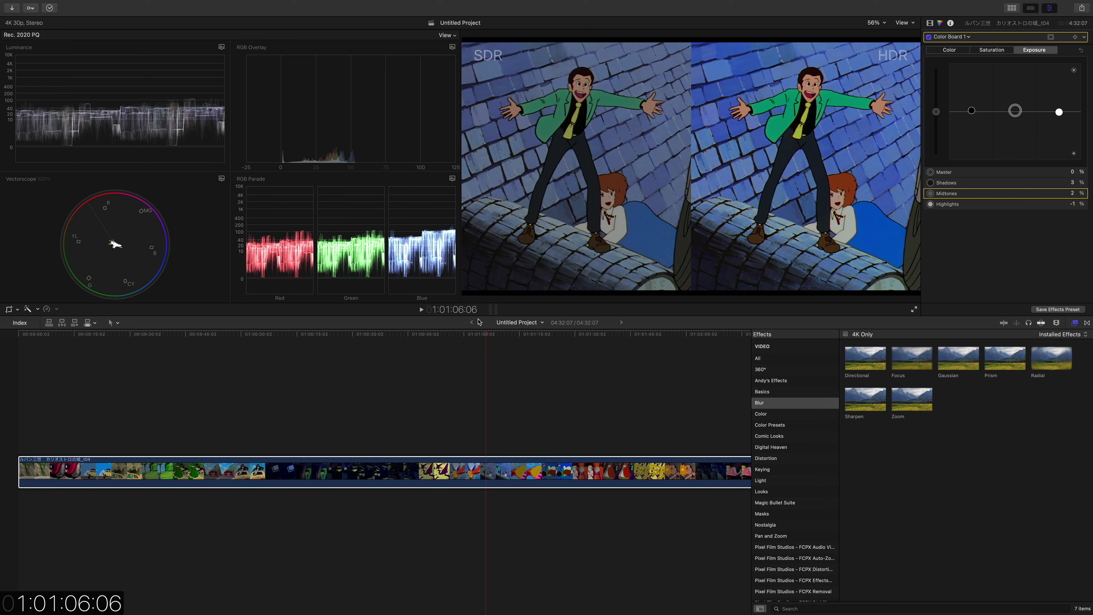
- Scrub the timeline from the red plane scene forward to a close-up in the SDR/HDR viewer
{"action": "left_click", "coordinate": [459, 335]}
{"action": "left_click_drag", "start_coordinate": [460, 337], "coordinate": [463, 338]}
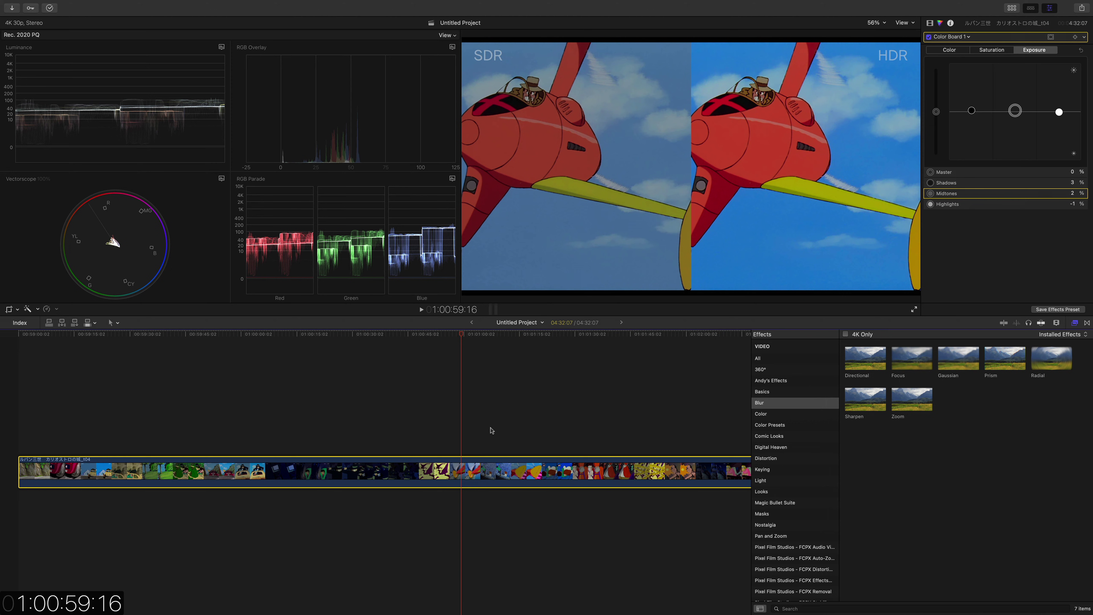
{"action": "left_click", "coordinate": [563, 334]}
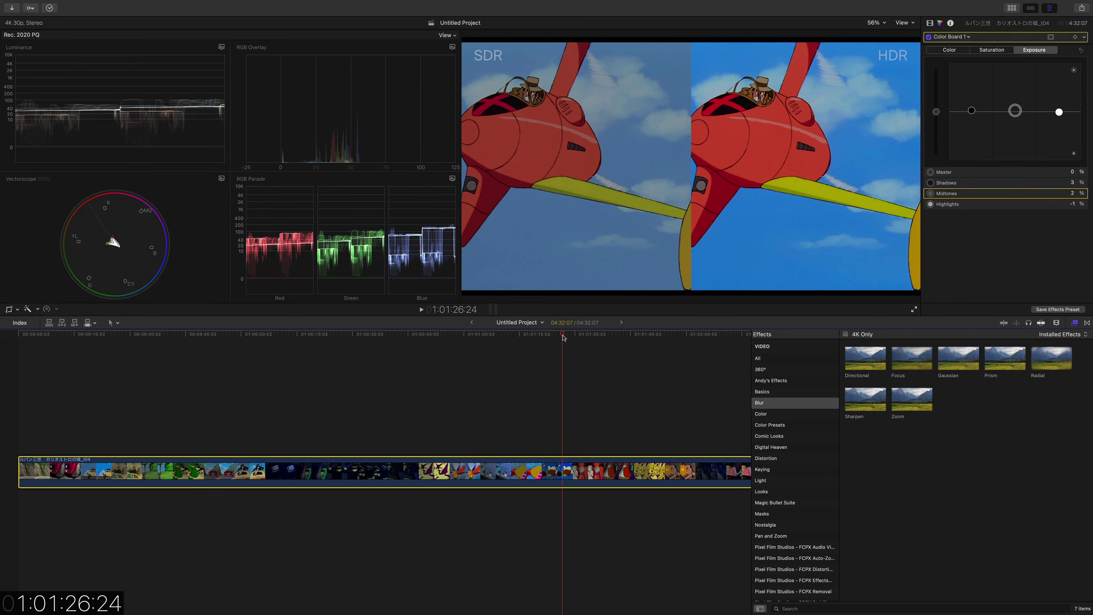
{"action": "left_click_drag", "start_coordinate": [590, 336], "coordinate": [640, 356]}
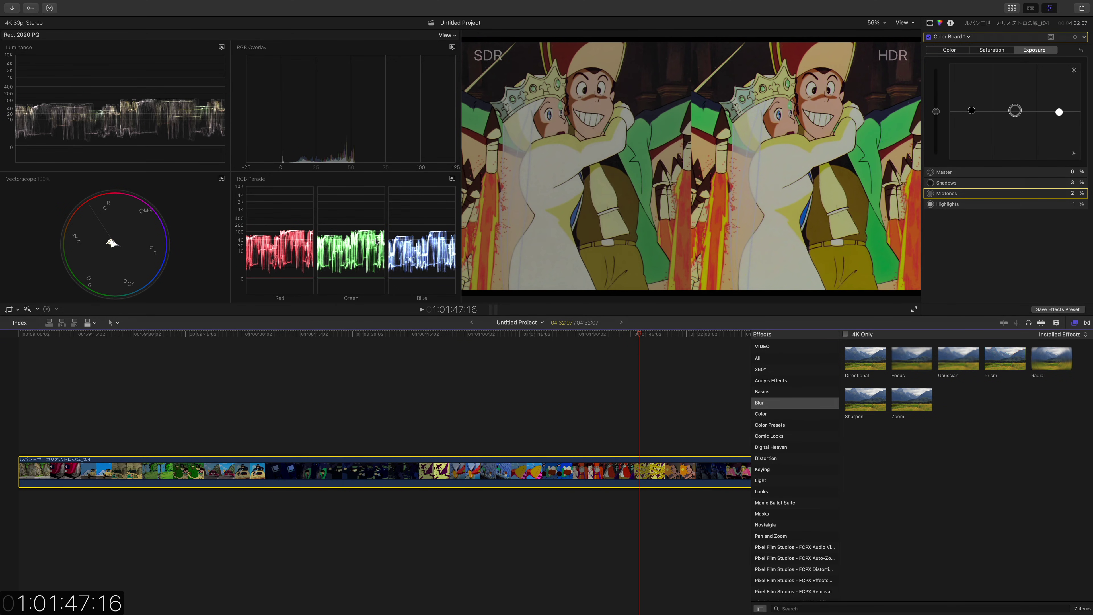
- Raise Highlights exposure to 16% and lower Shadows to -6%, then try and undo a Master color shift
{"action": "left_click_drag", "start_coordinate": [1059, 112], "coordinate": [1059, 103]}
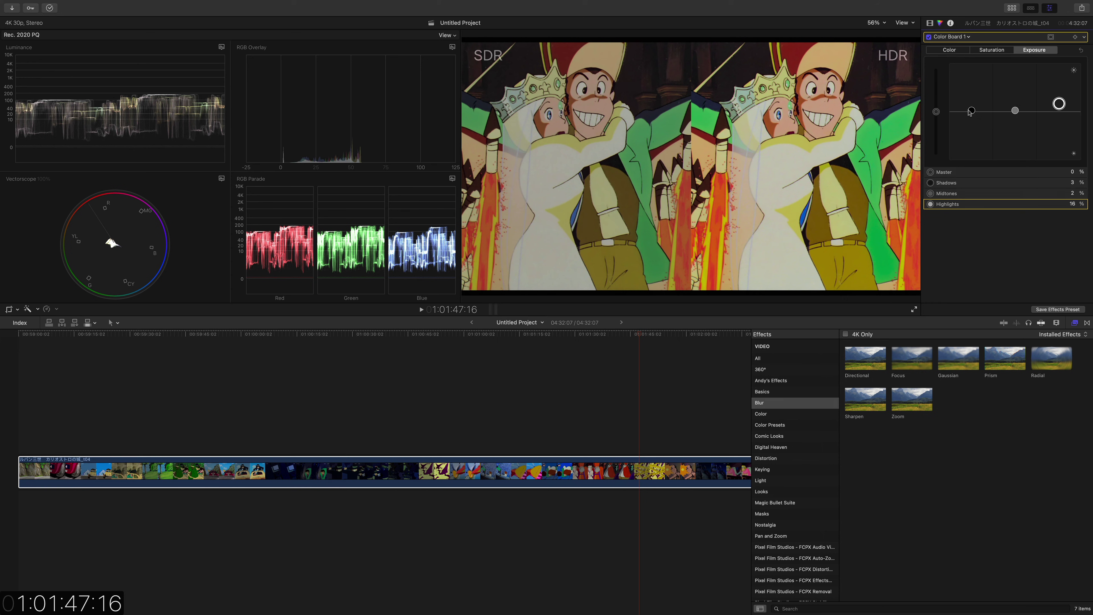
{"action": "left_click_drag", "start_coordinate": [970, 112], "coordinate": [1015, 106]}
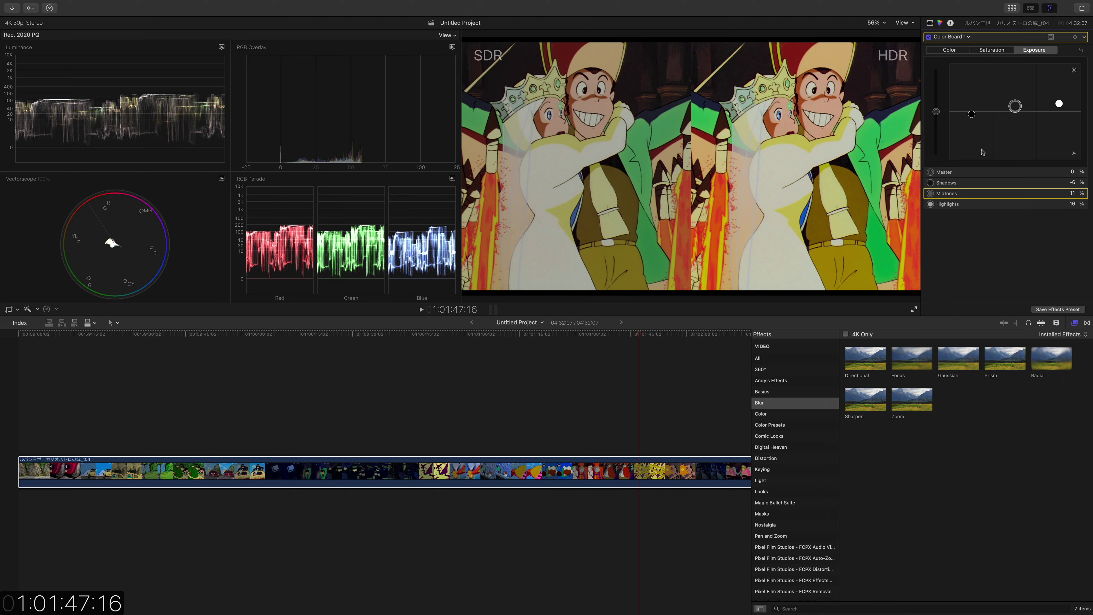
{"action": "left_click", "coordinate": [959, 50]}
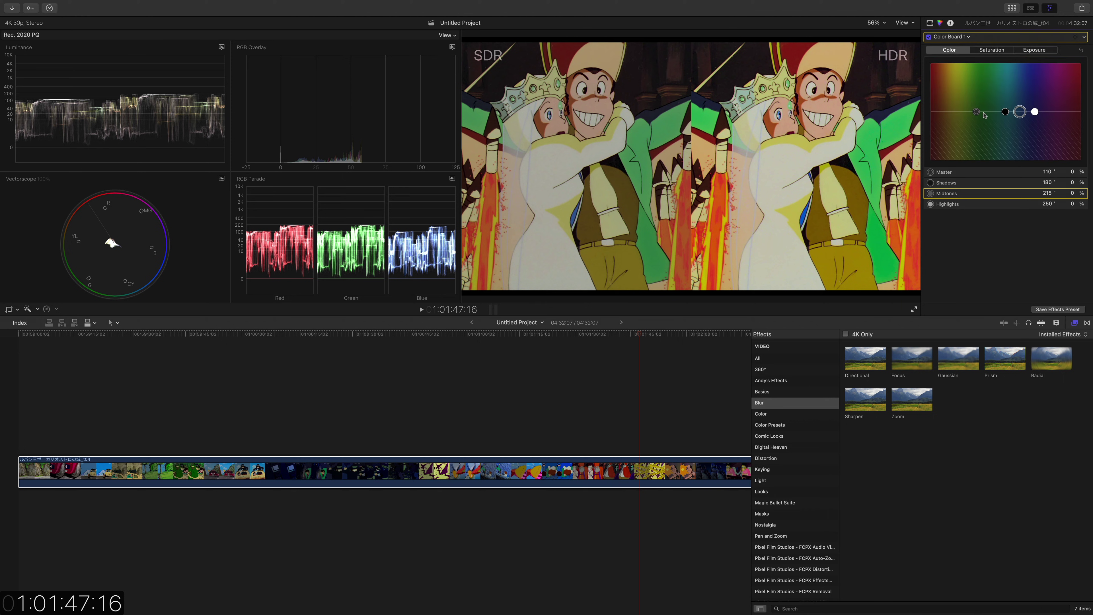
{"action": "left_click_drag", "start_coordinate": [976, 112], "coordinate": [973, 117]}
{"action": "key", "text": "super+z"}
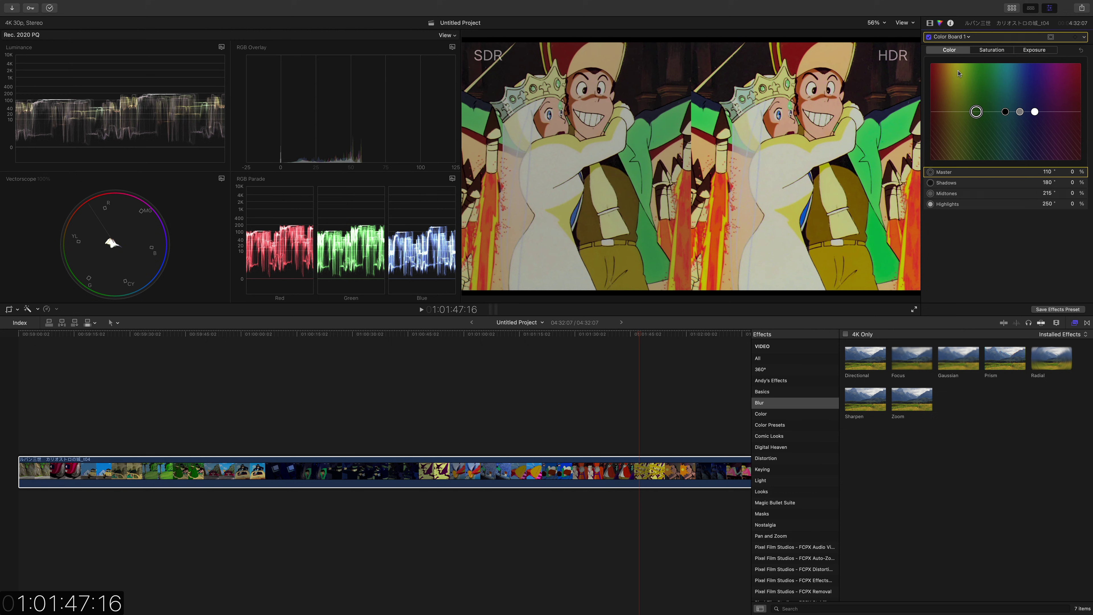
- In Compressor, select the source job's TIFF Image Sequence output setting
{"action": "left_click", "coordinate": [953, 38]}
{"action": "left_click", "coordinate": [954, 38]}
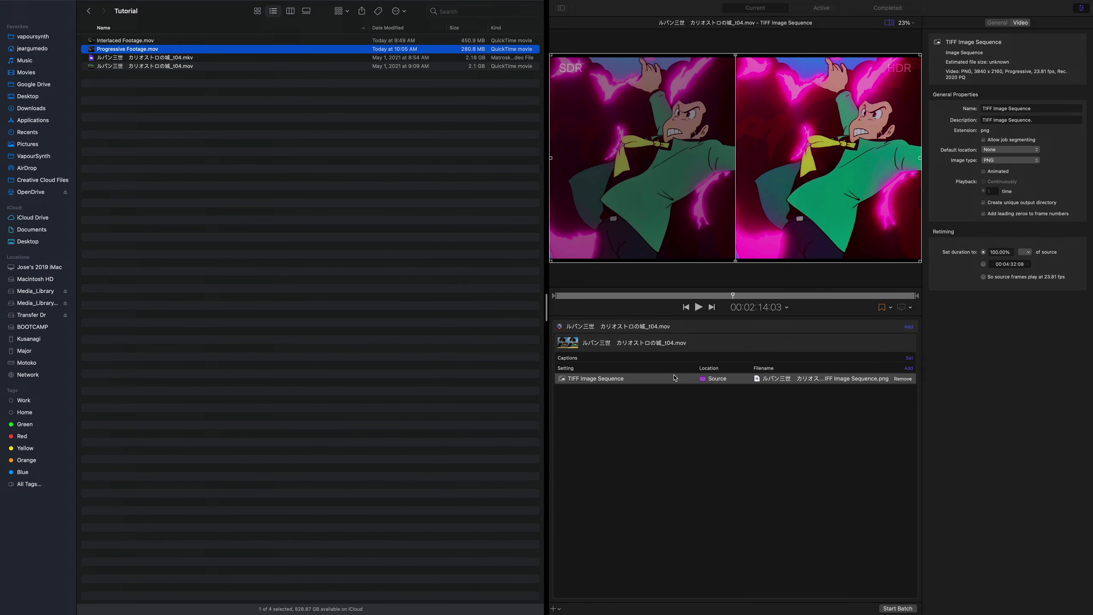
{"action": "left_click", "coordinate": [673, 350]}
{"action": "left_click", "coordinate": [673, 350]}
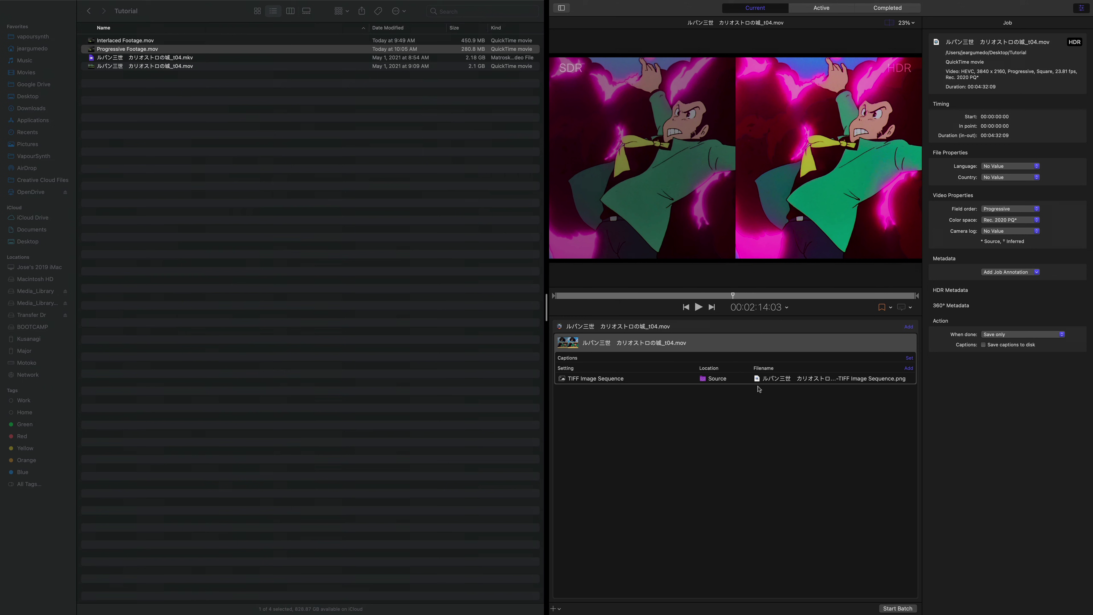
{"action": "left_click", "coordinate": [755, 381]}
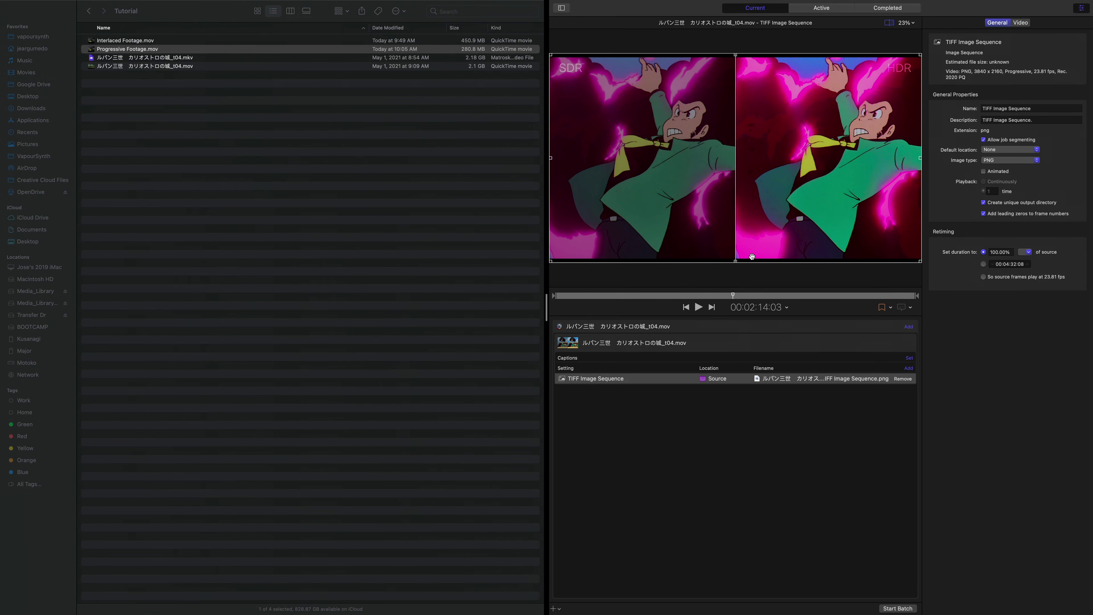
- Scrub the preview to frame 00:02:14:06 and set in and out points on it
{"action": "left_click", "coordinate": [737, 297]}
{"action": "left_click", "coordinate": [760, 297]}
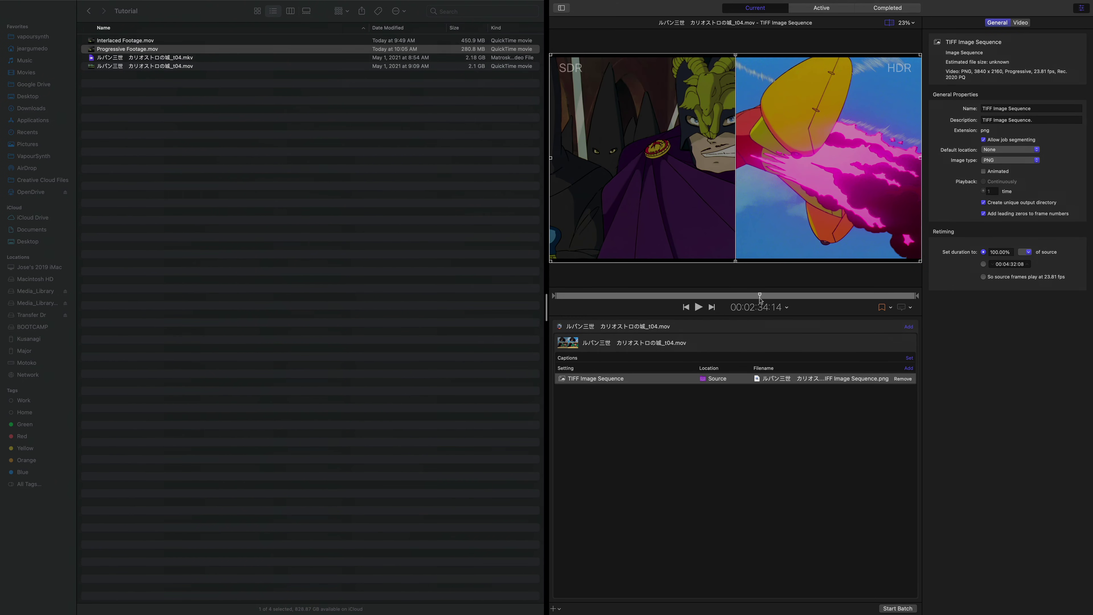
{"action": "left_click", "coordinate": [788, 297]}
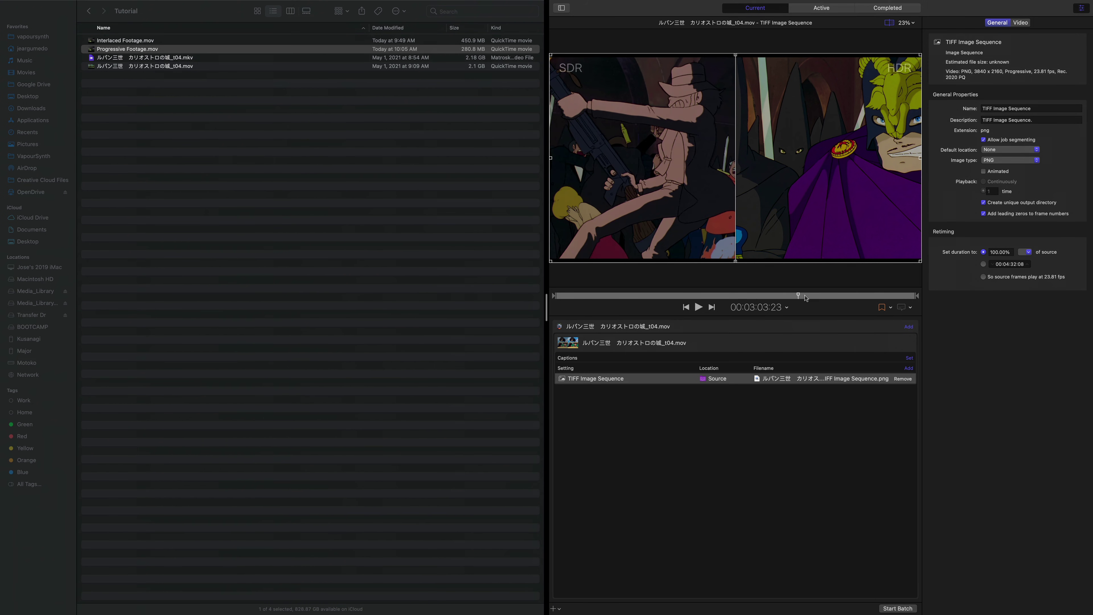
{"action": "left_click", "coordinate": [813, 297]}
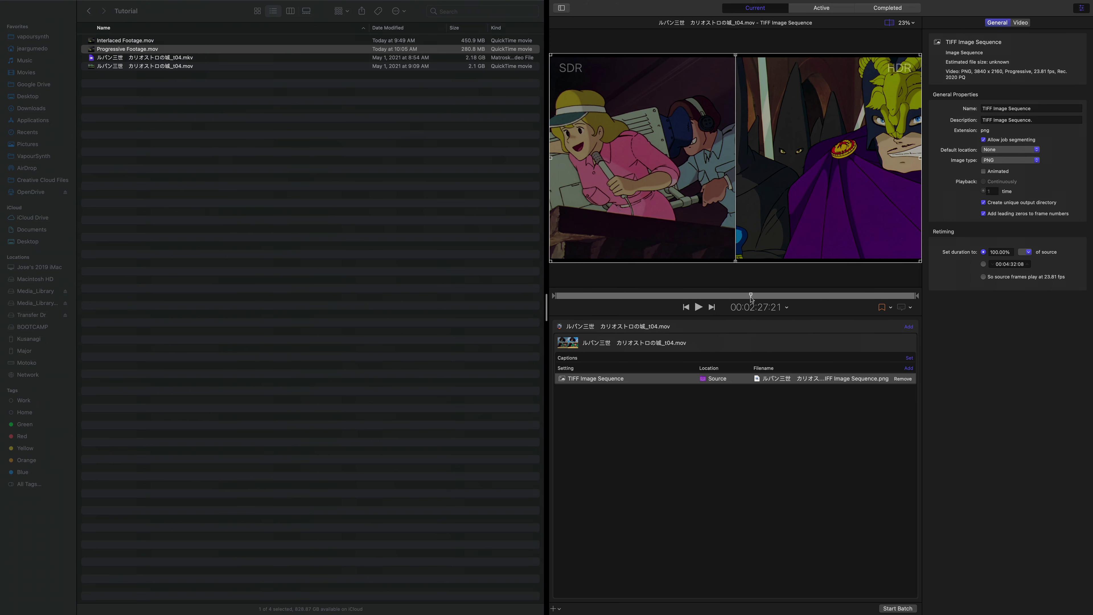
{"action": "left_click", "coordinate": [733, 297]}
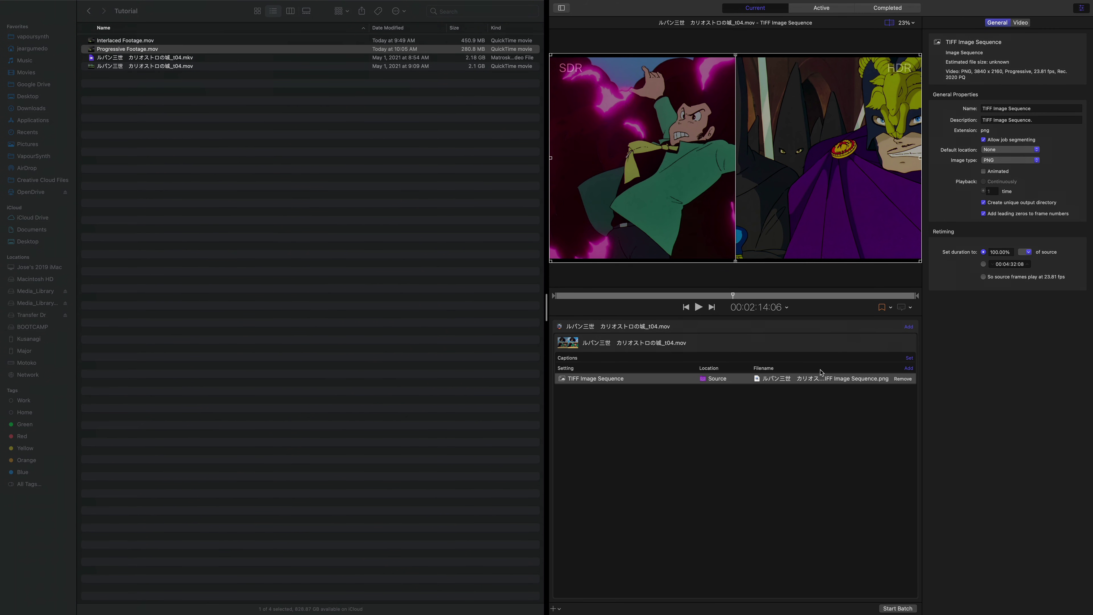
{"action": "left_click", "coordinate": [803, 340]}
{"action": "left_click", "coordinate": [783, 379]}
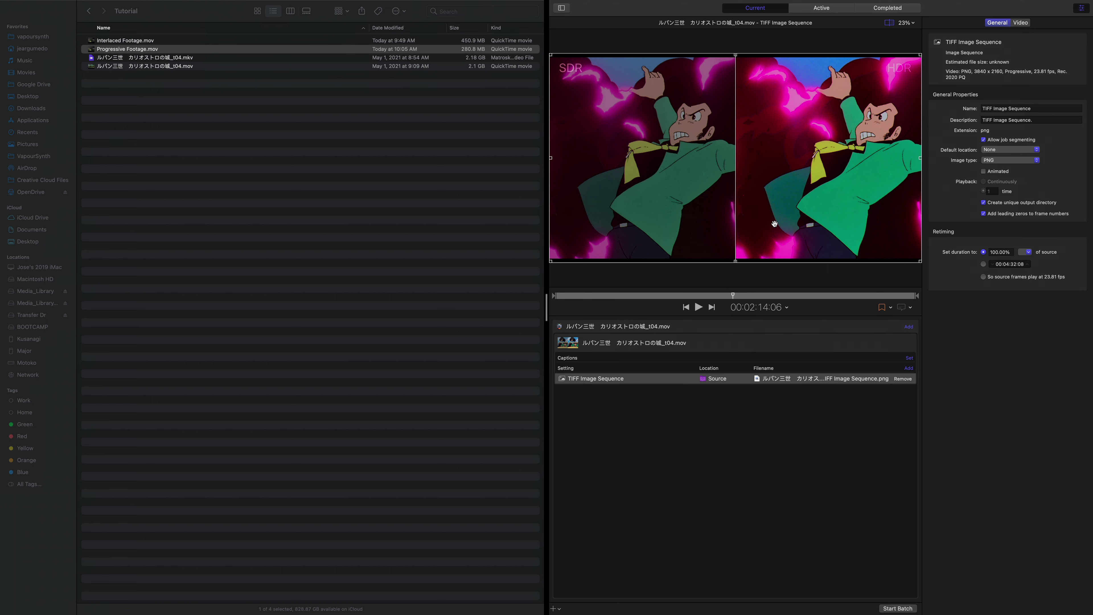
{"action": "key", "text": "i"}
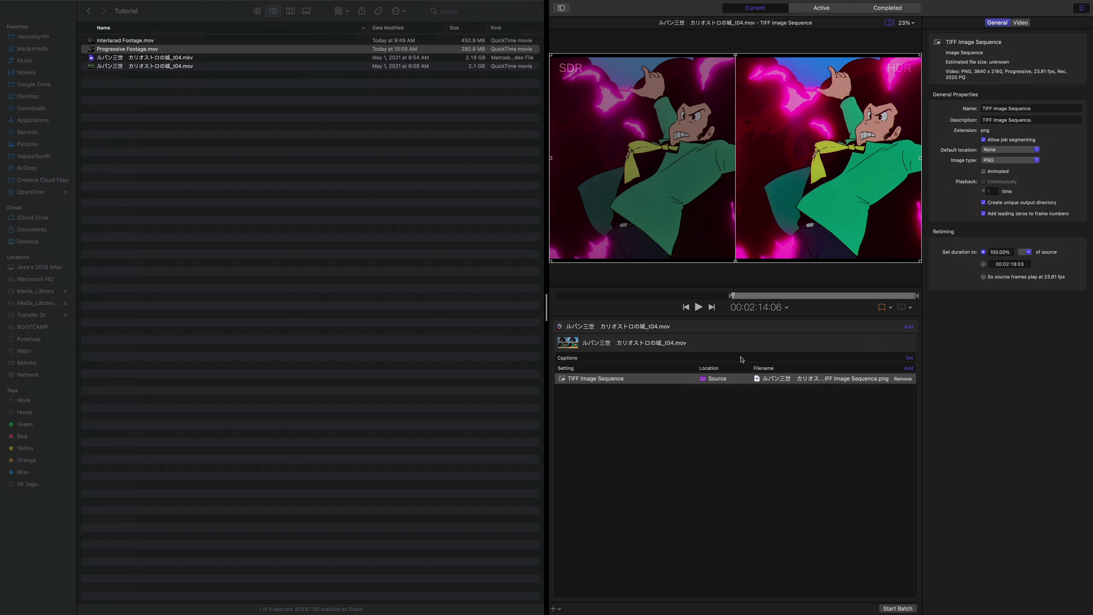
{"action": "key", "text": "o"}
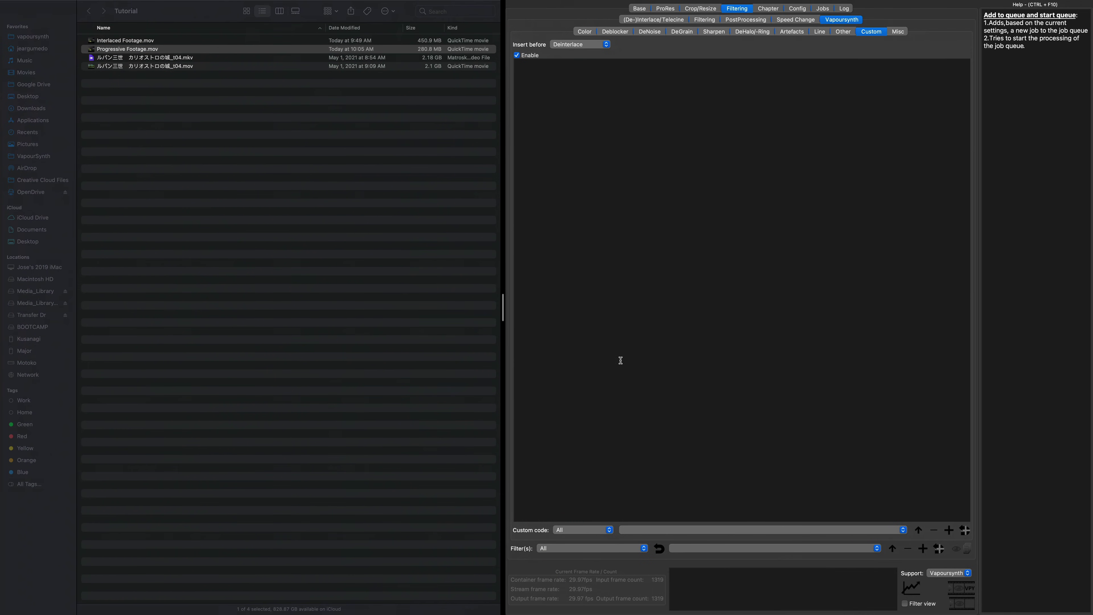
- Switch to Hybrid's Base tab to show Interlaced Footage.mov as source and Progressive Footage.mov as output
{"action": "left_click", "coordinate": [640, 8]}
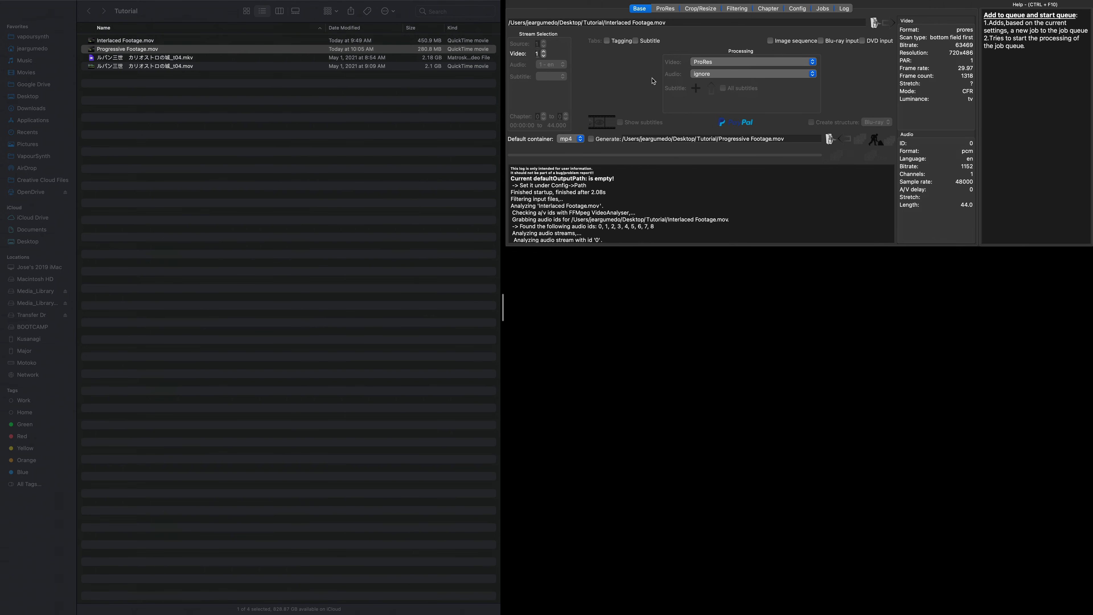